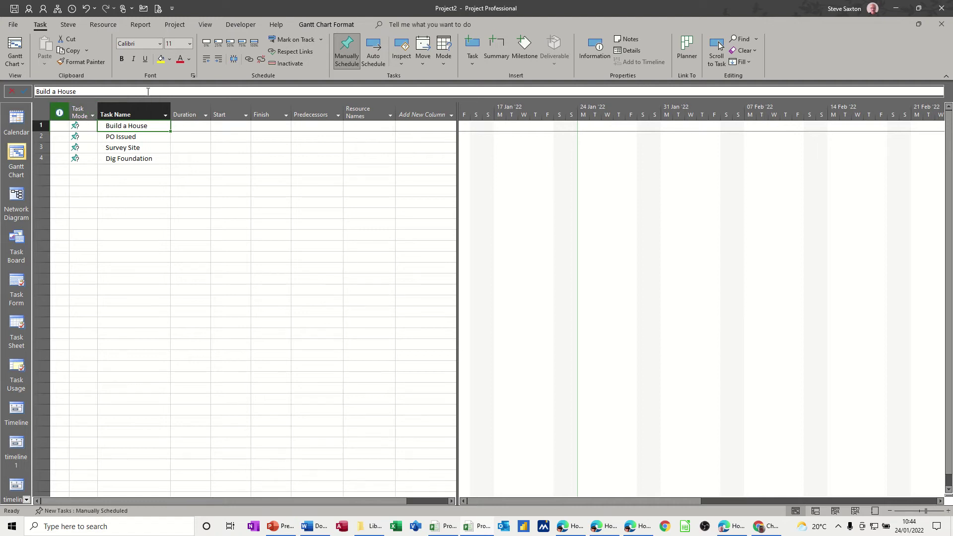
Remove the last letter of the PO Issued task name and review its task details
click(145, 138)
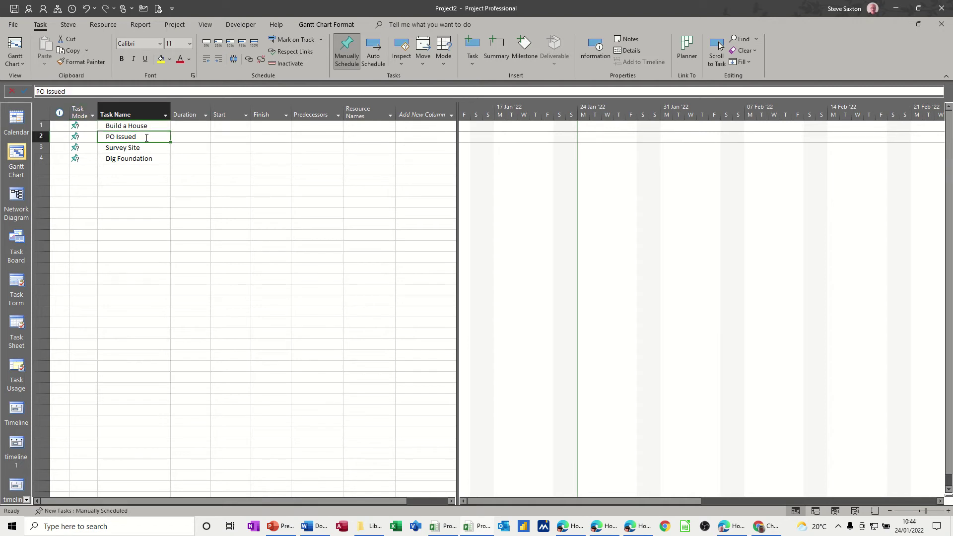
click(81, 91)
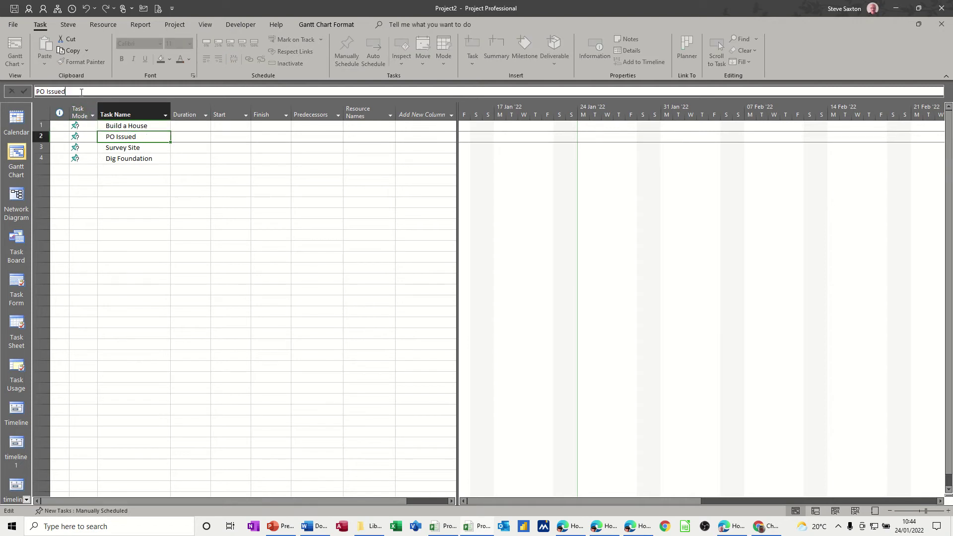
key(BackSpace)
click(23, 92)
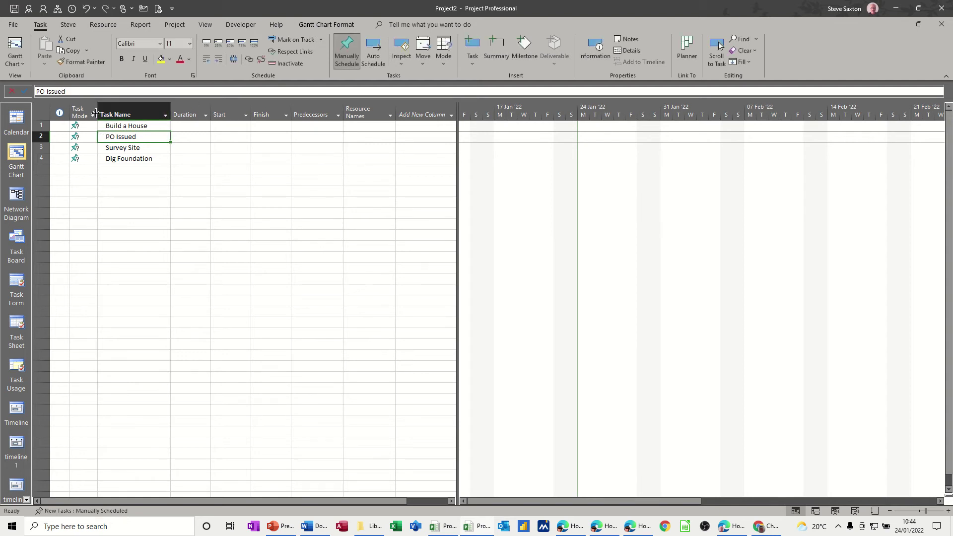
double_click(141, 137)
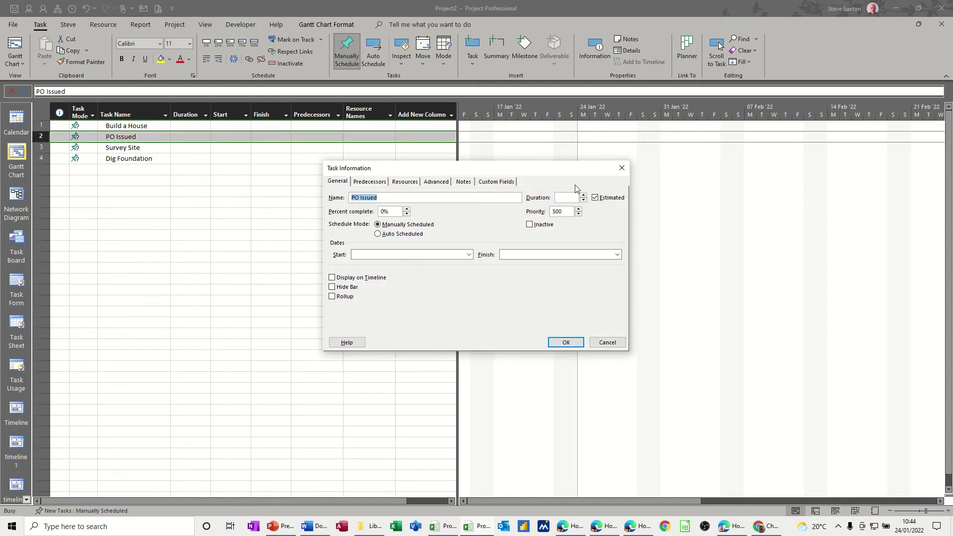
click(621, 168)
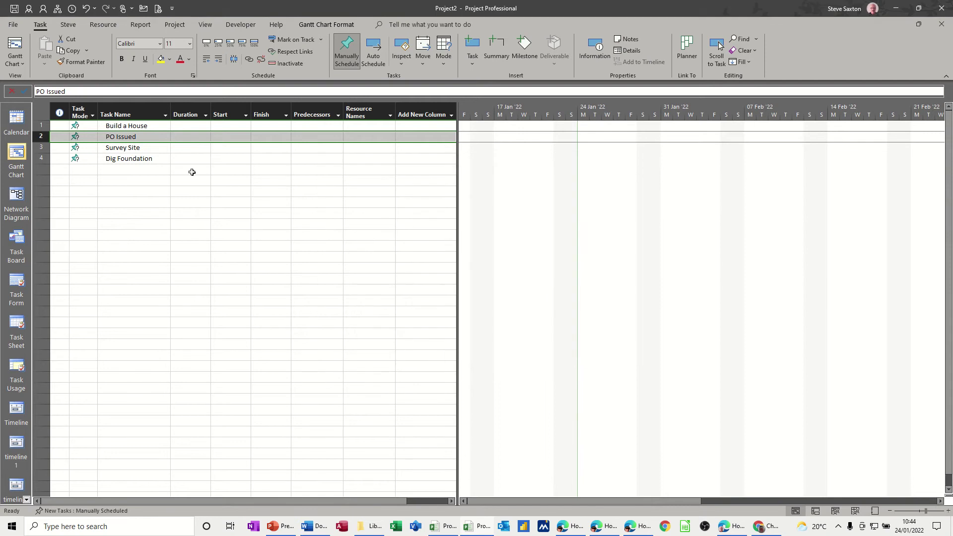
click(149, 180)
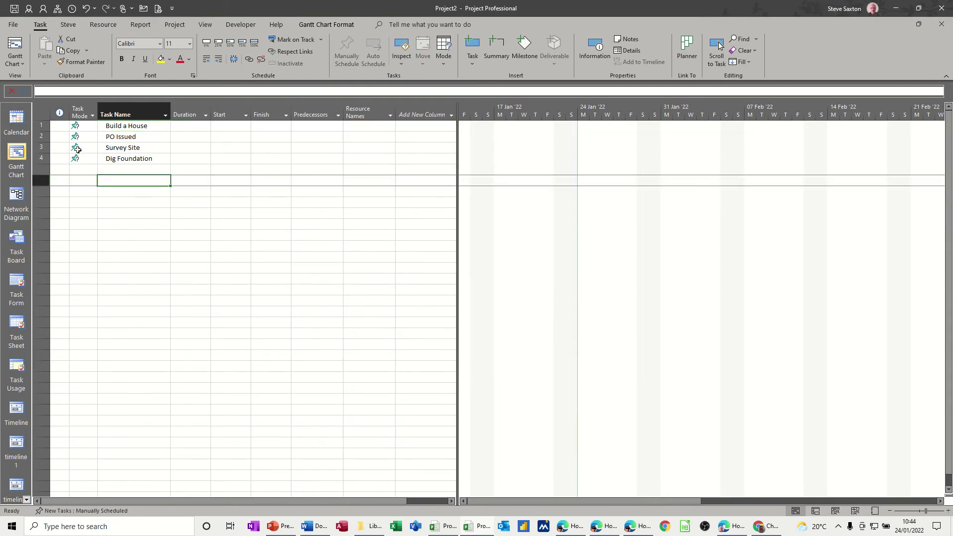
Set Build a House to Auto Scheduled and fill that mode down through row 4
click(92, 129)
click(93, 130)
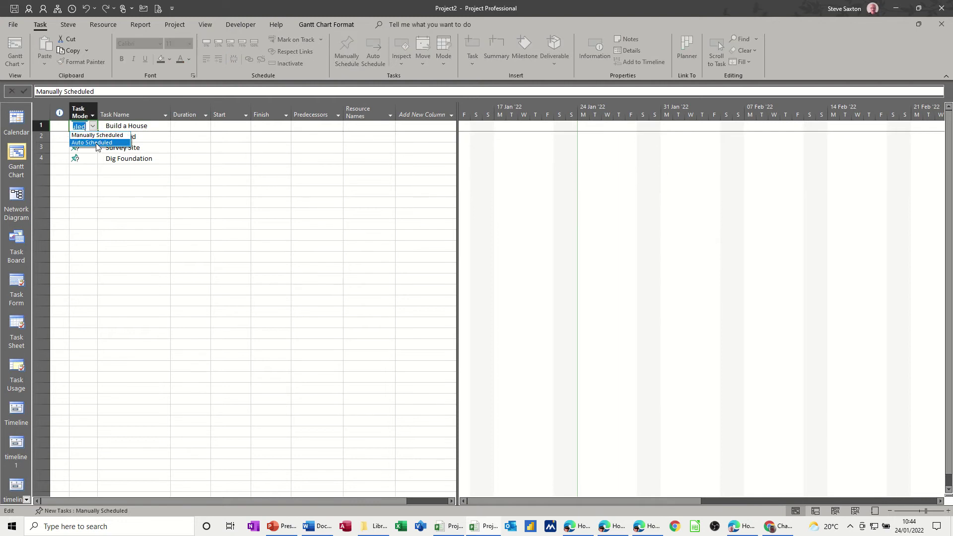
click(95, 143)
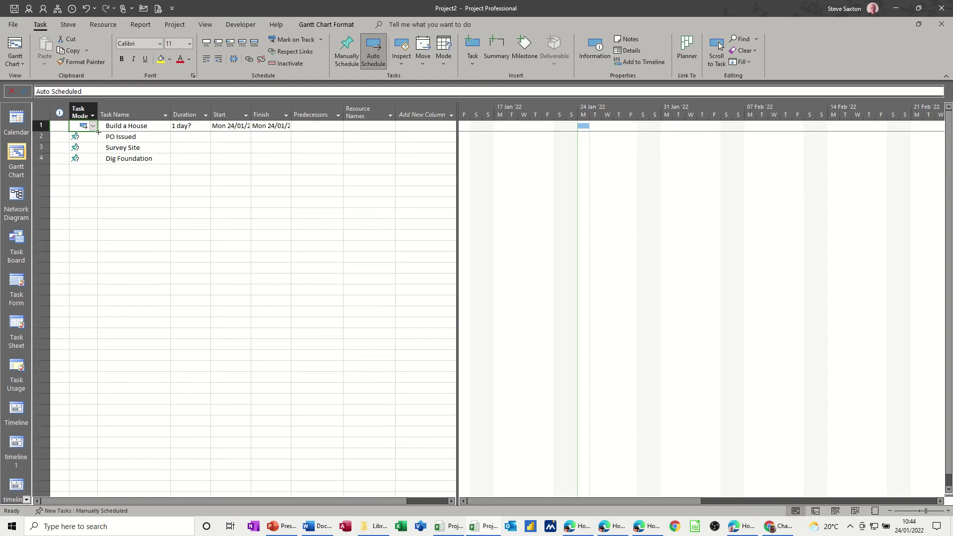
drag(98, 131, 97, 163)
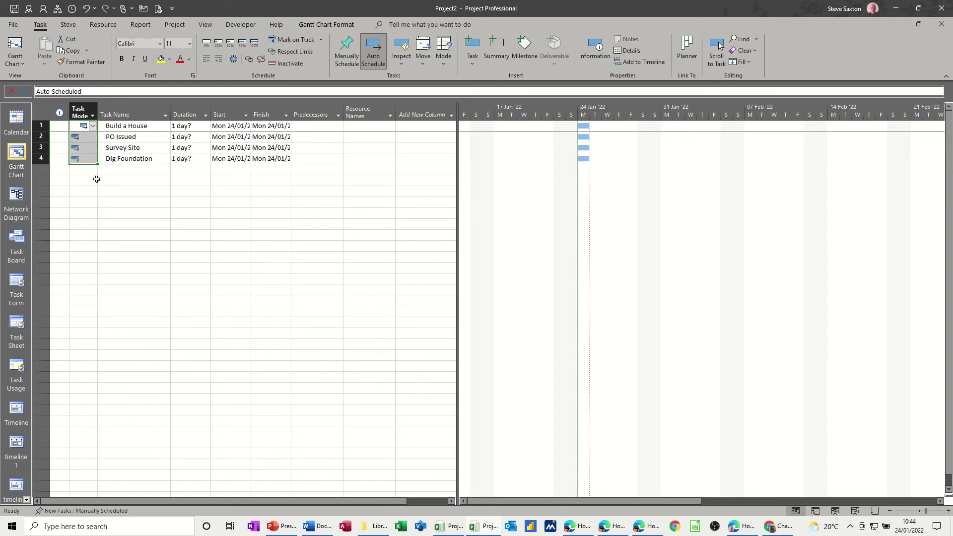
click(122, 184)
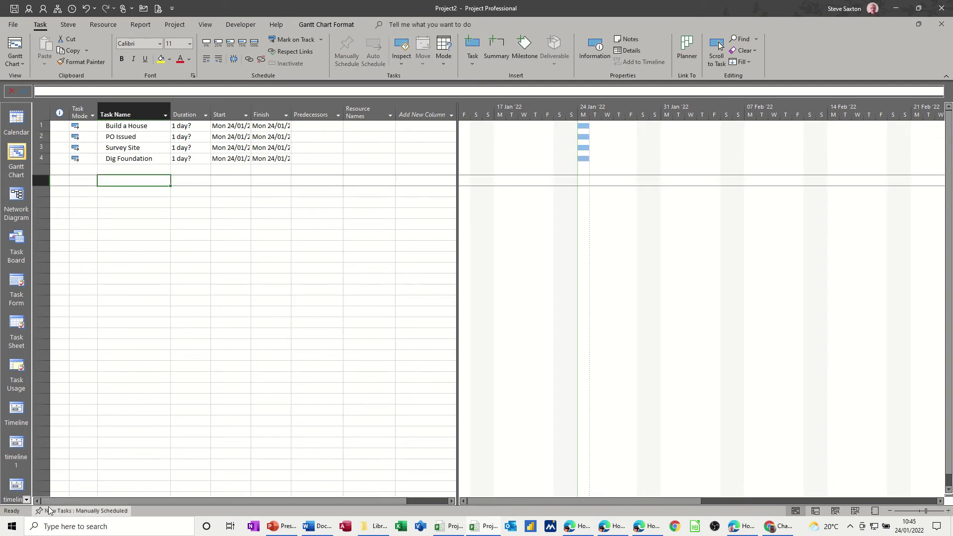
Set New Tasks to Auto Scheduled on the status bar and enter Review in row 5
click(93, 512)
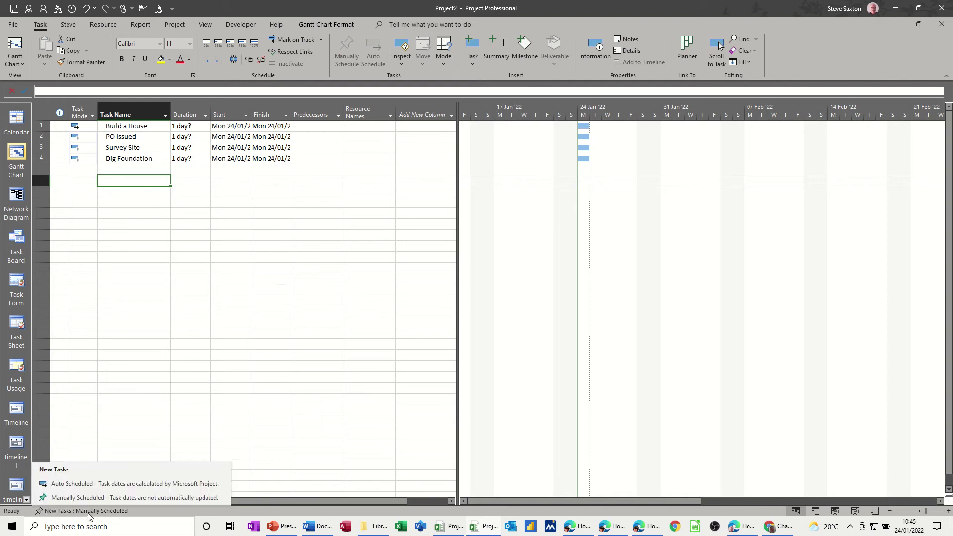
click(72, 487)
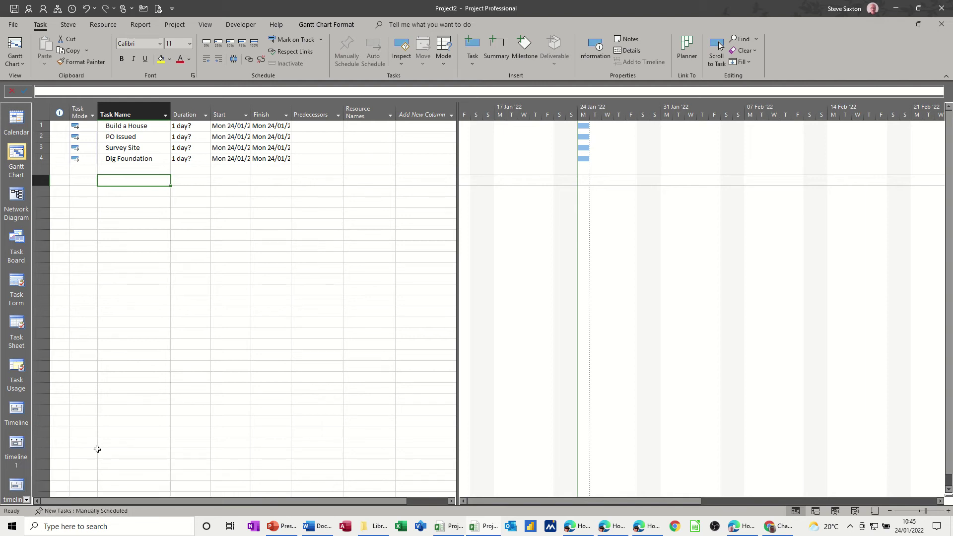
click(145, 169)
key(F2)
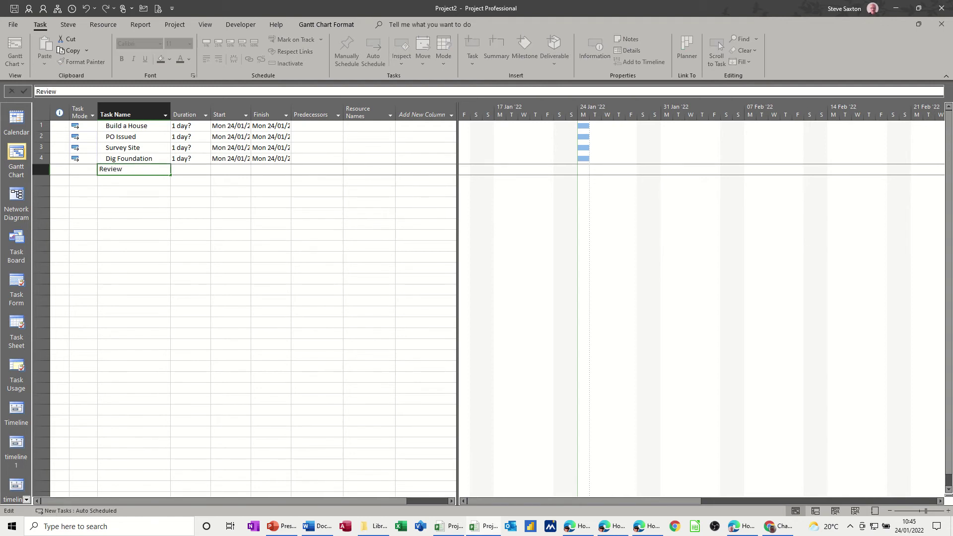
key(Return)
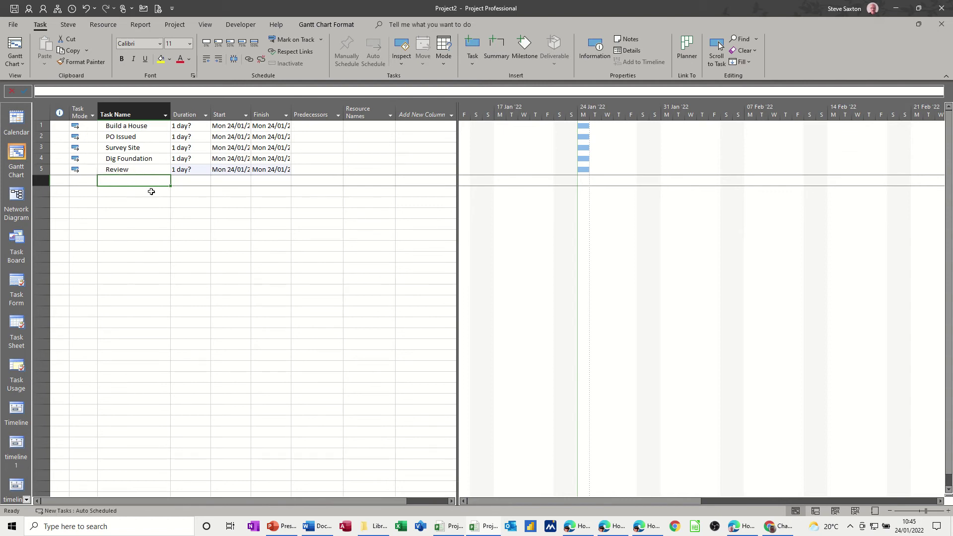
click(139, 138)
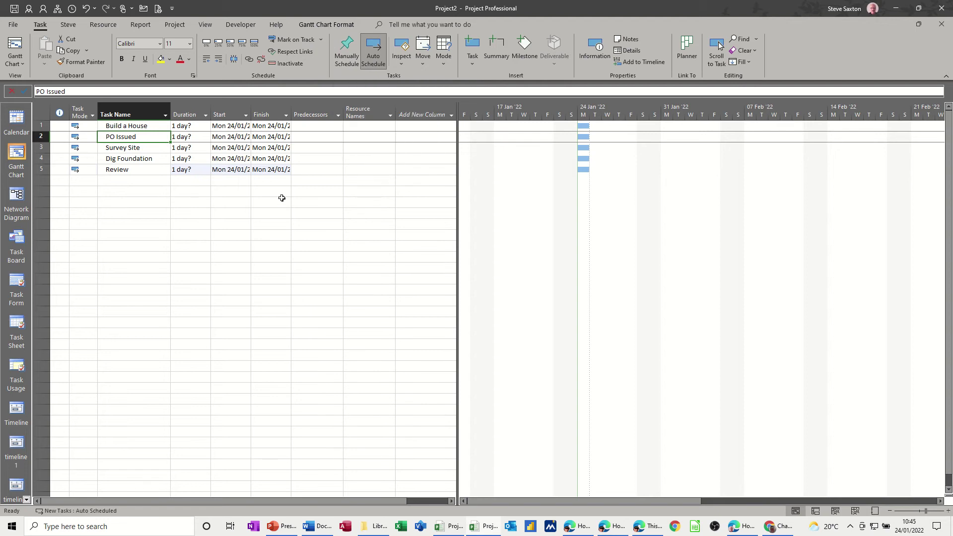
Start a new blank project, Project3, and enter a task named task in row 1
key(ctrl+n)
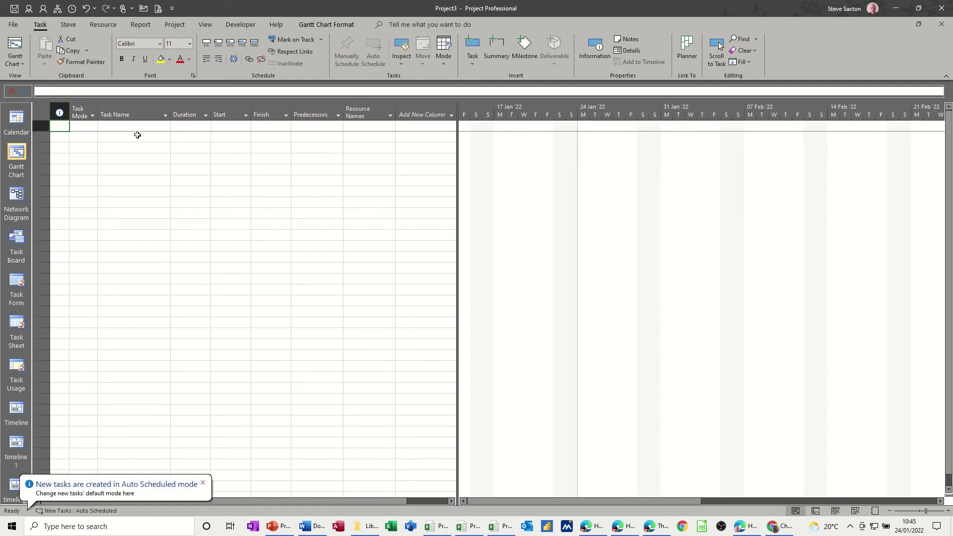
click(133, 127)
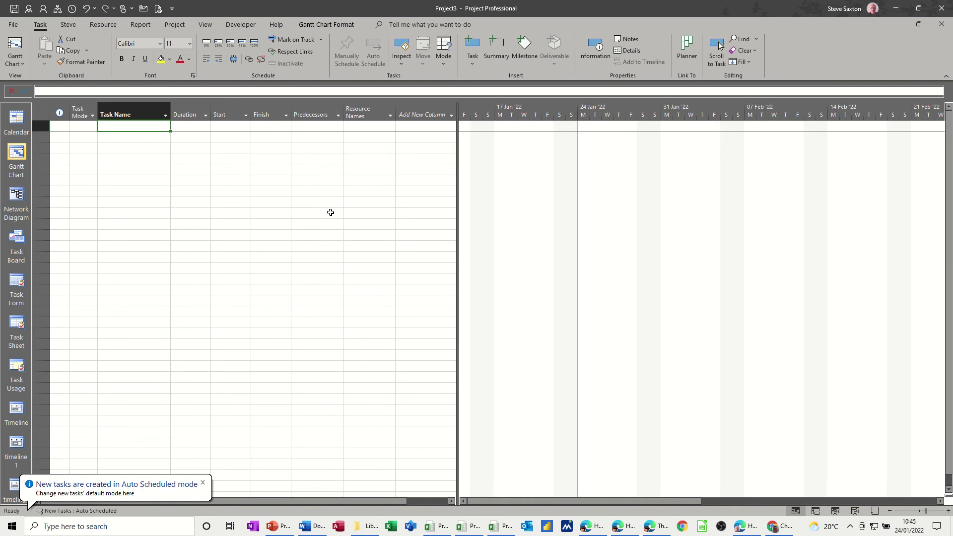
text(task)
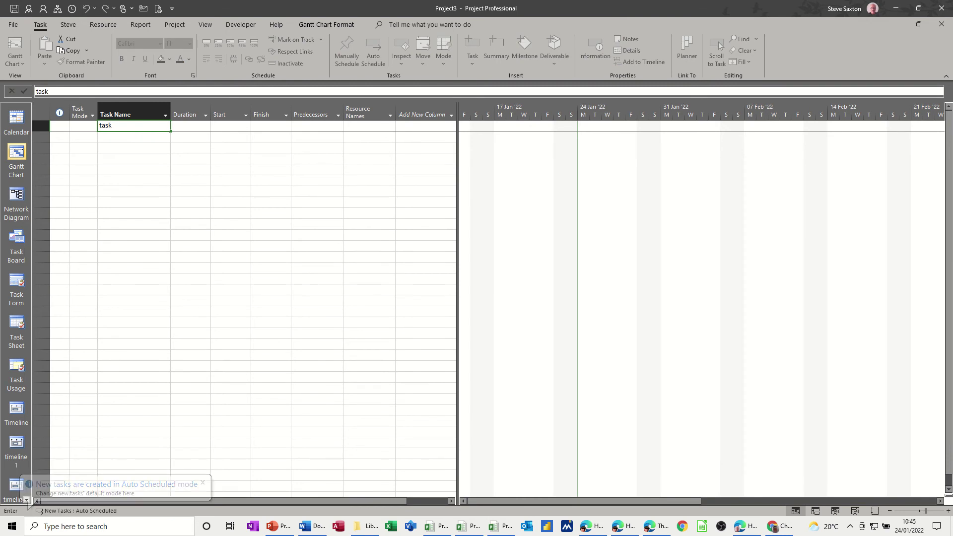
click(141, 148)
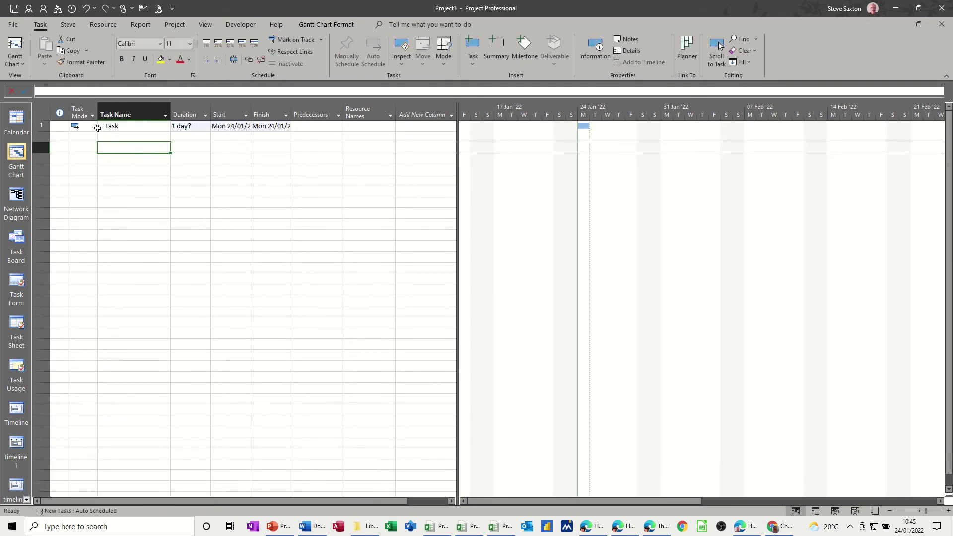
Change the task's Task Mode to Manually Scheduled
click(96, 127)
click(93, 127)
click(93, 126)
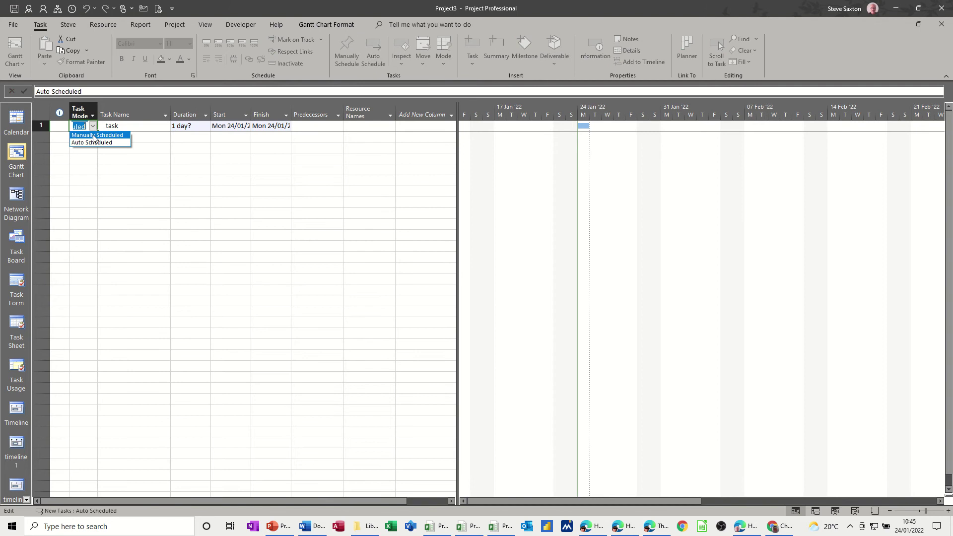
click(91, 136)
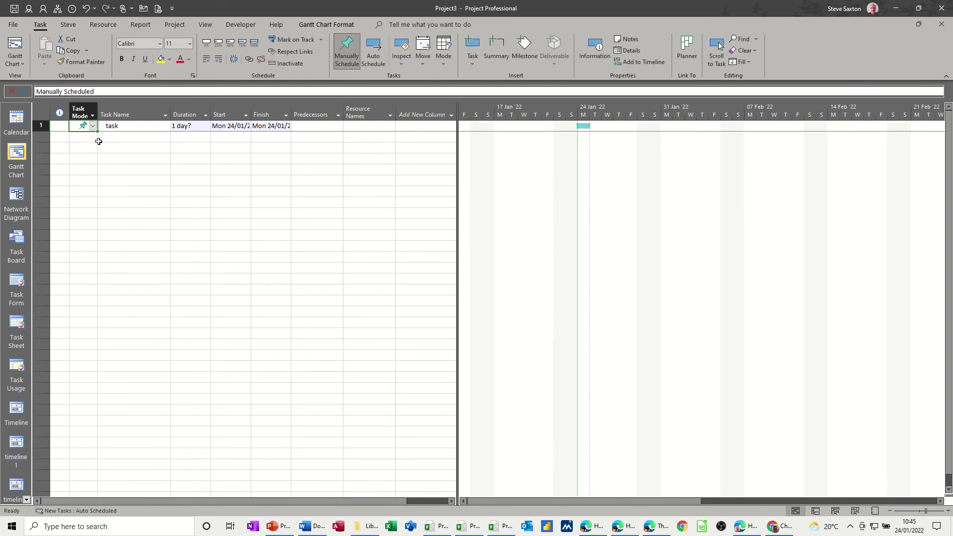
click(120, 127)
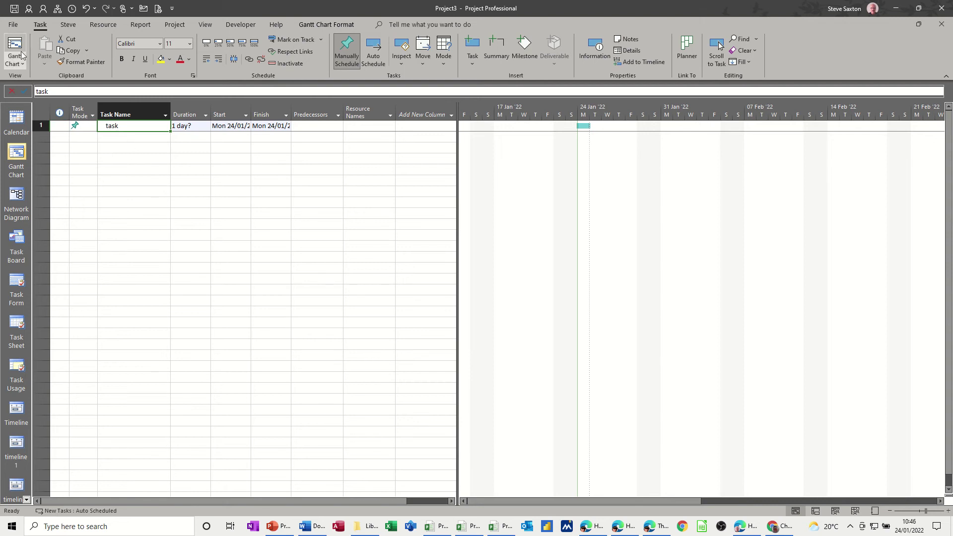
In Project Options > Schedule, apply the scheduling options to All New Projects and confirm with OK
click(14, 26)
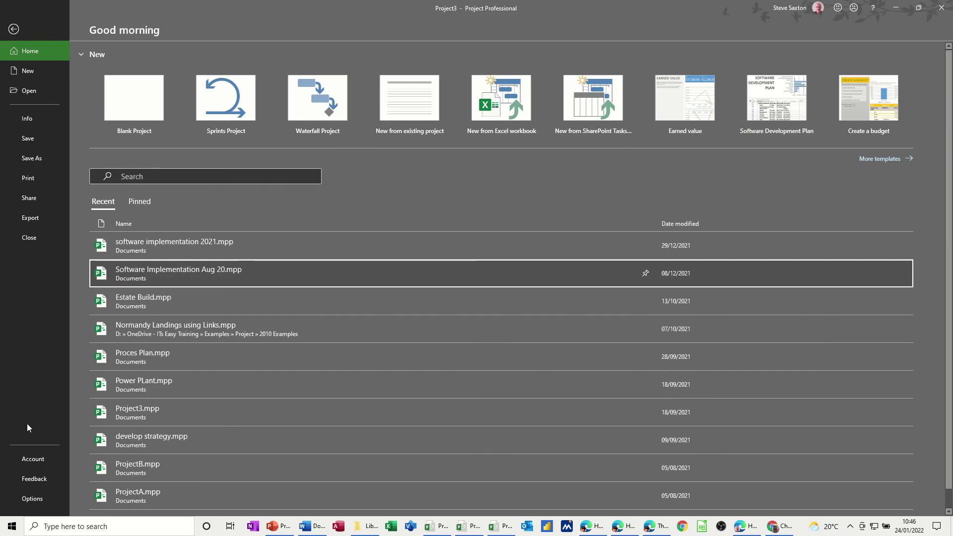
click(26, 499)
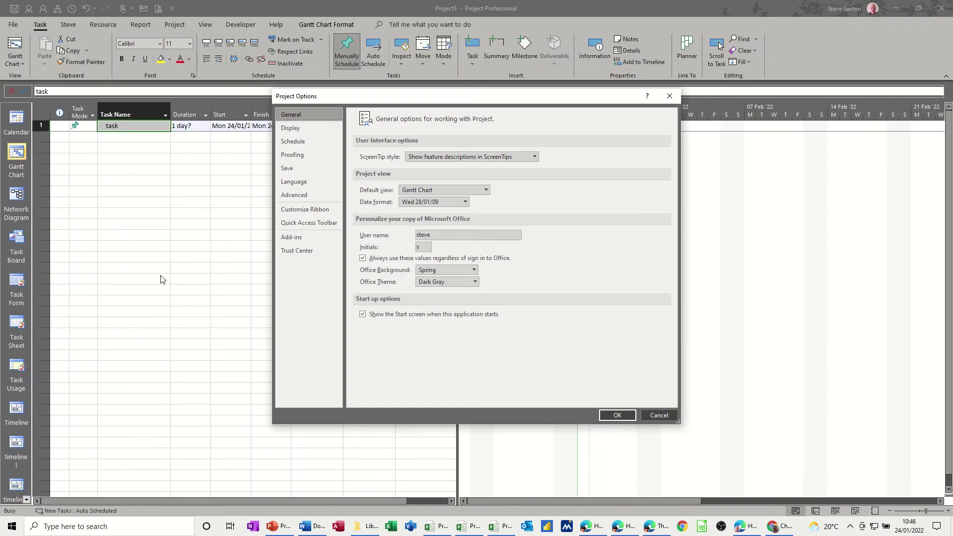
click(299, 145)
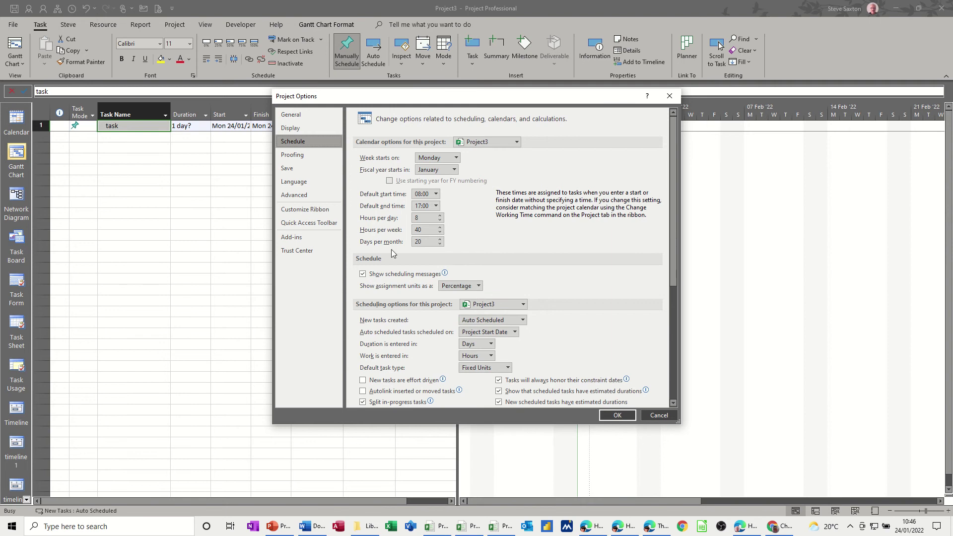
click(523, 304)
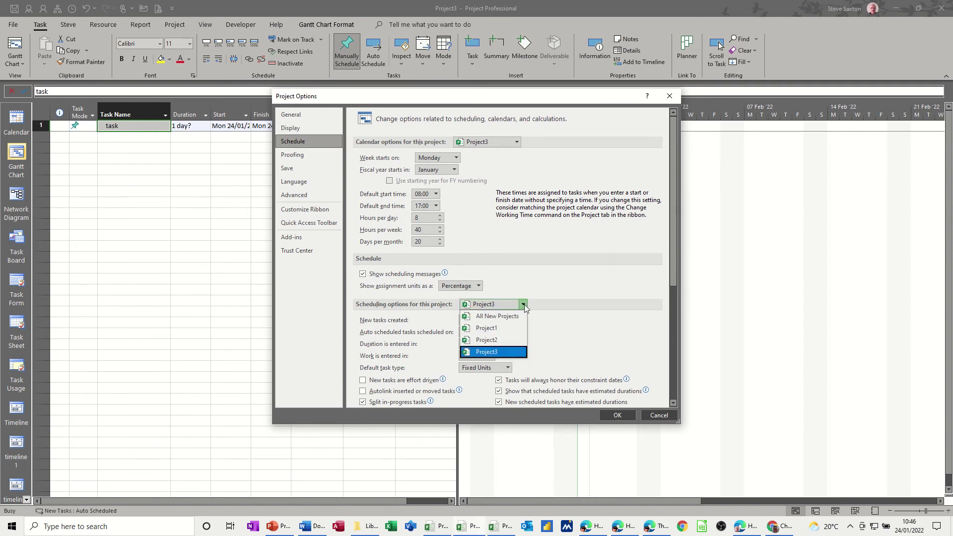
click(503, 320)
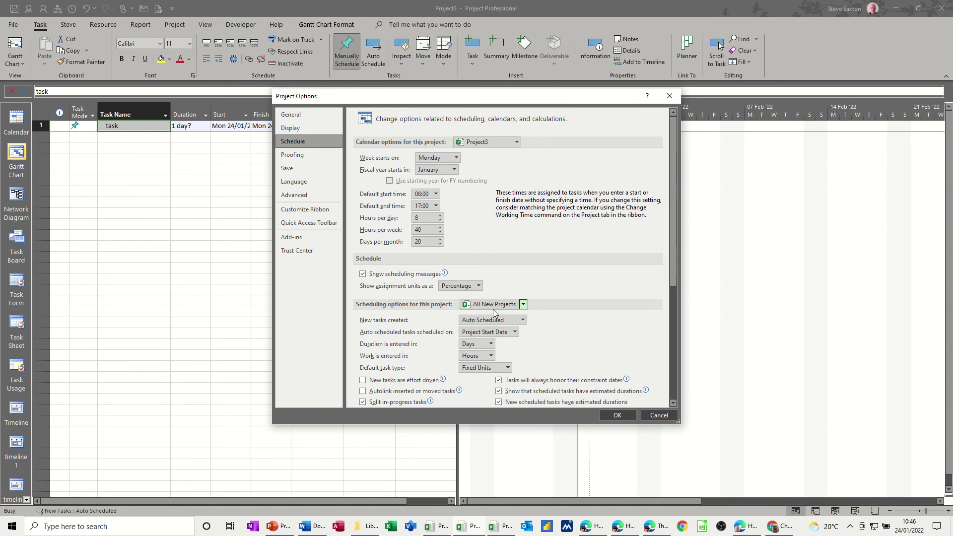
click(617, 417)
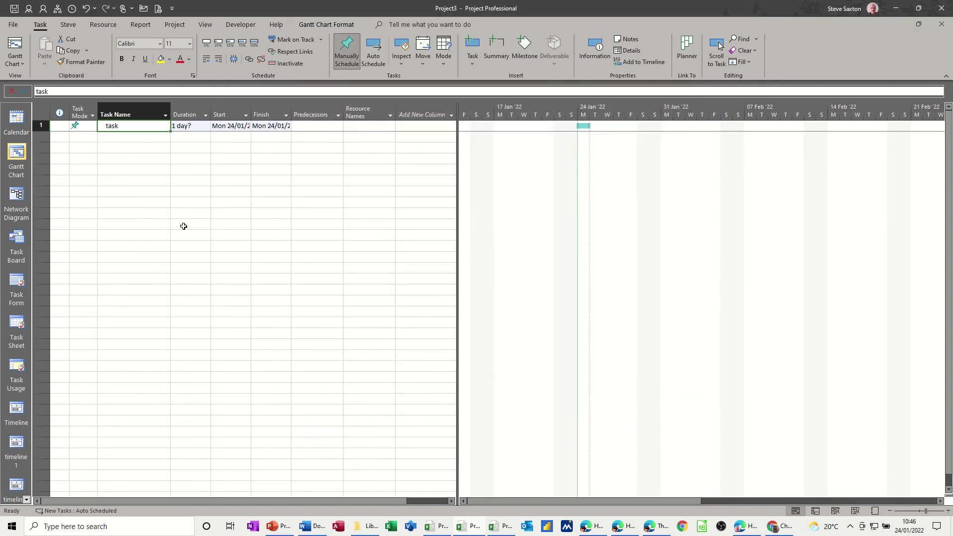
Create new project Project4 with Task A in row 1 and check it is Auto Scheduled
key(ctrl+n)
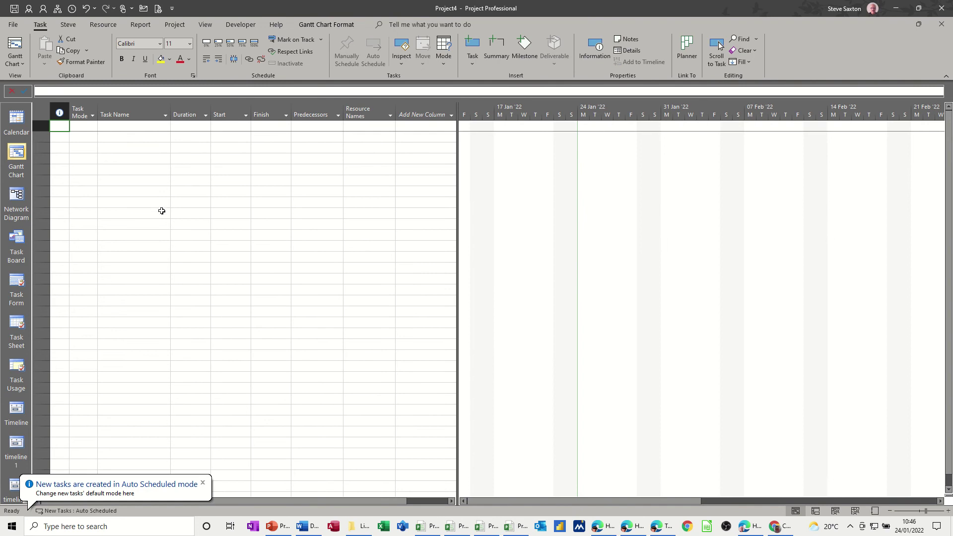
click(114, 125)
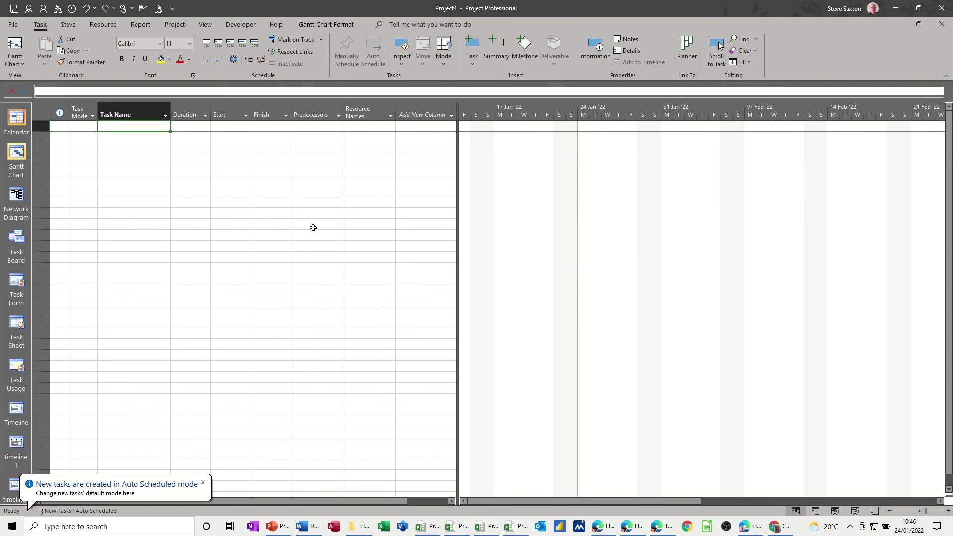
text(Task A)
key(Return)
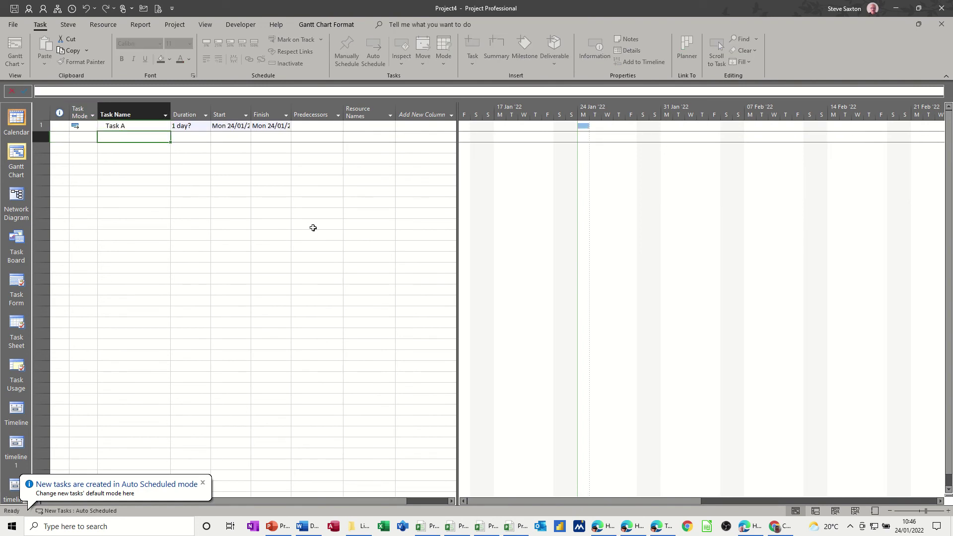
click(89, 127)
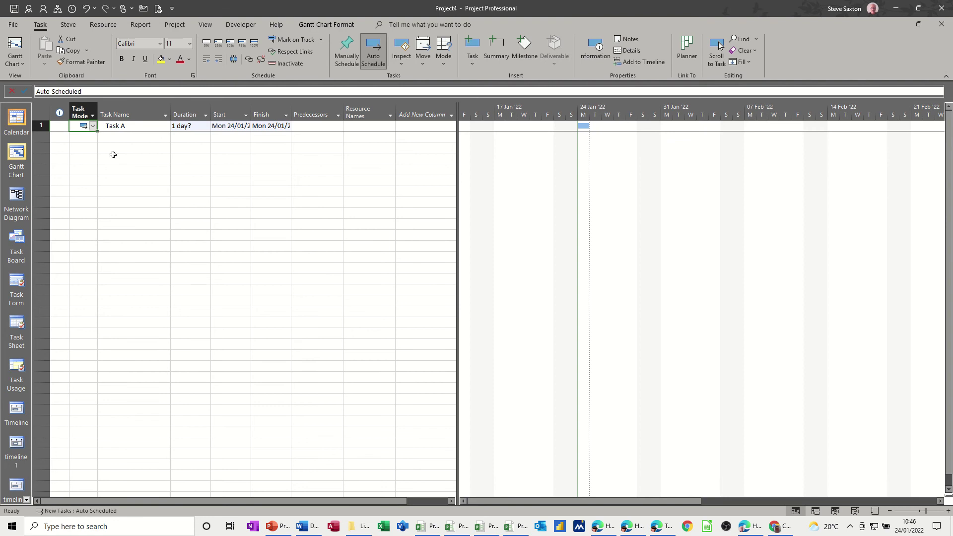
click(123, 128)
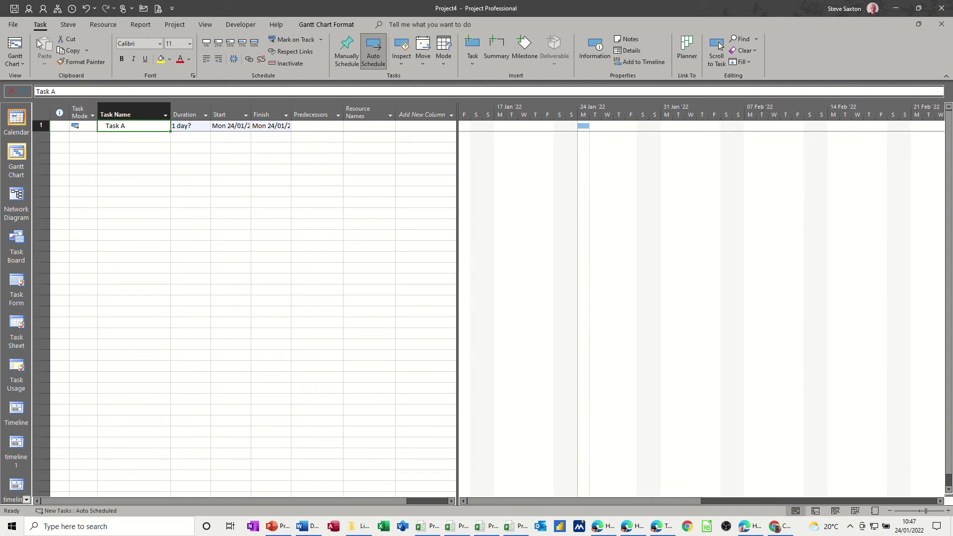
click(13, 29)
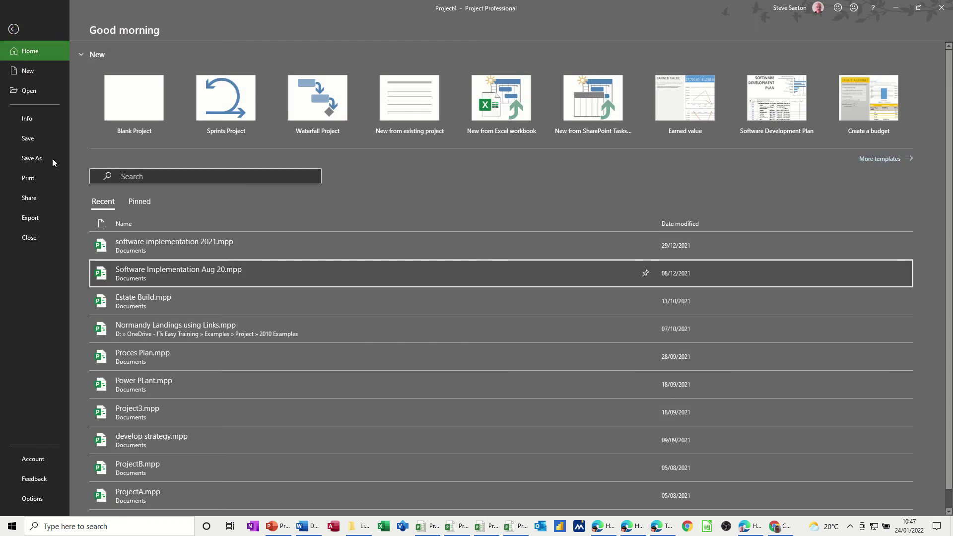
click(32, 498)
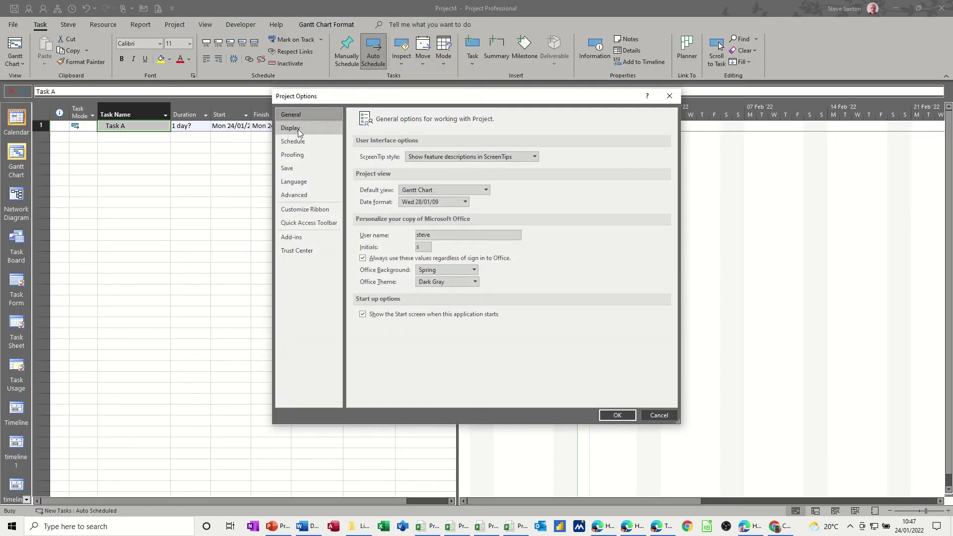
click(290, 128)
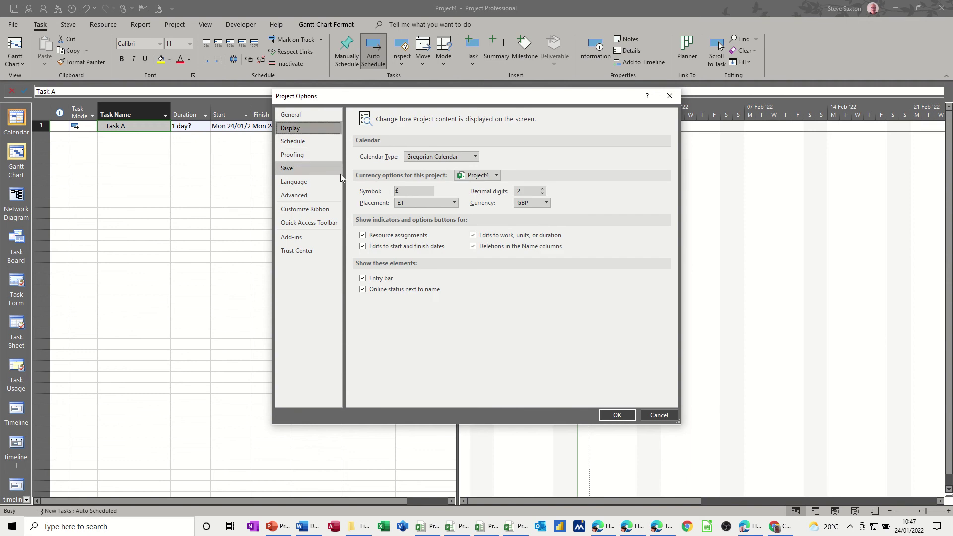
click(363, 279)
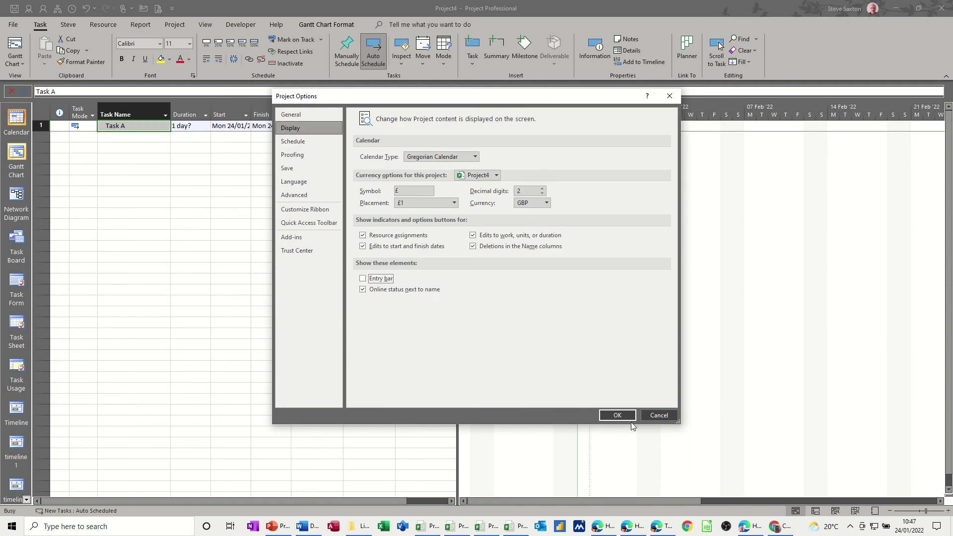
click(617, 417)
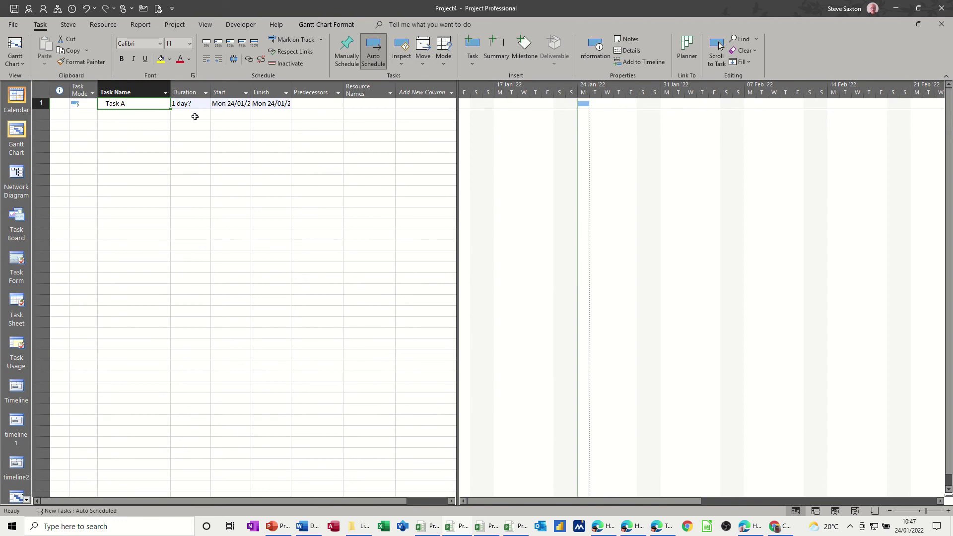
click(13, 25)
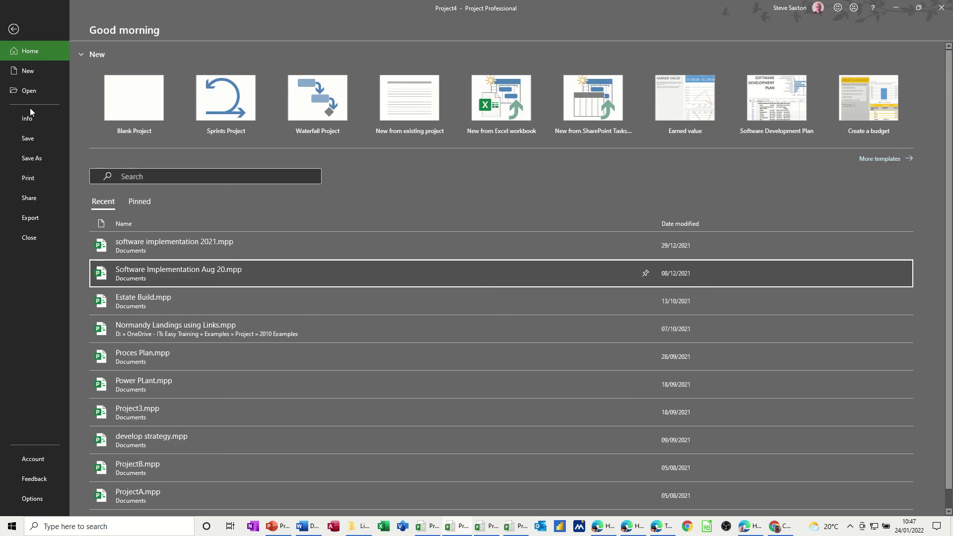
click(43, 499)
click(291, 129)
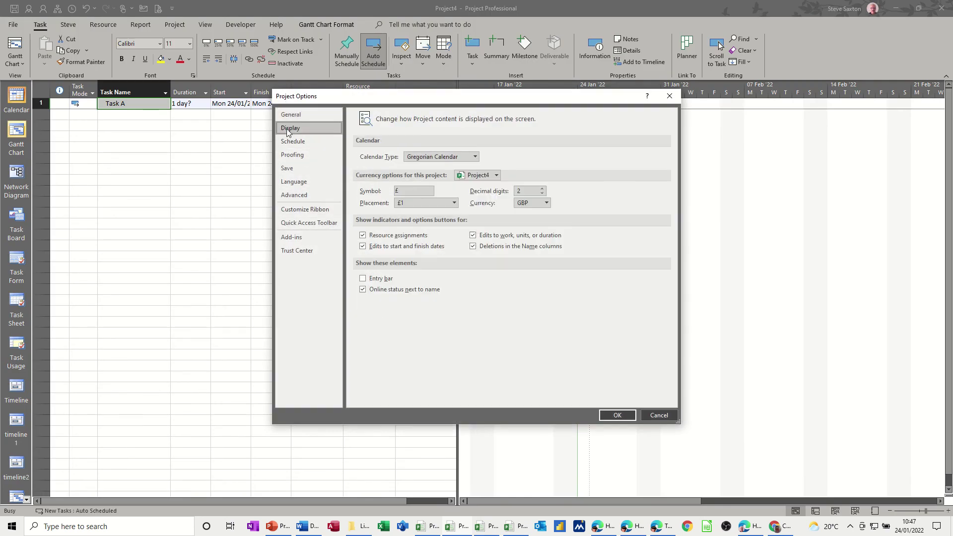
click(364, 281)
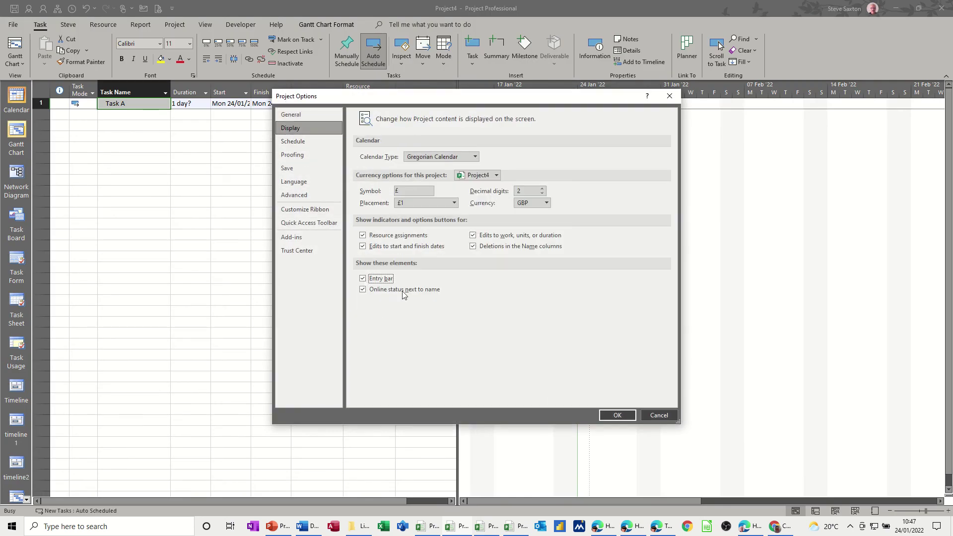
click(617, 415)
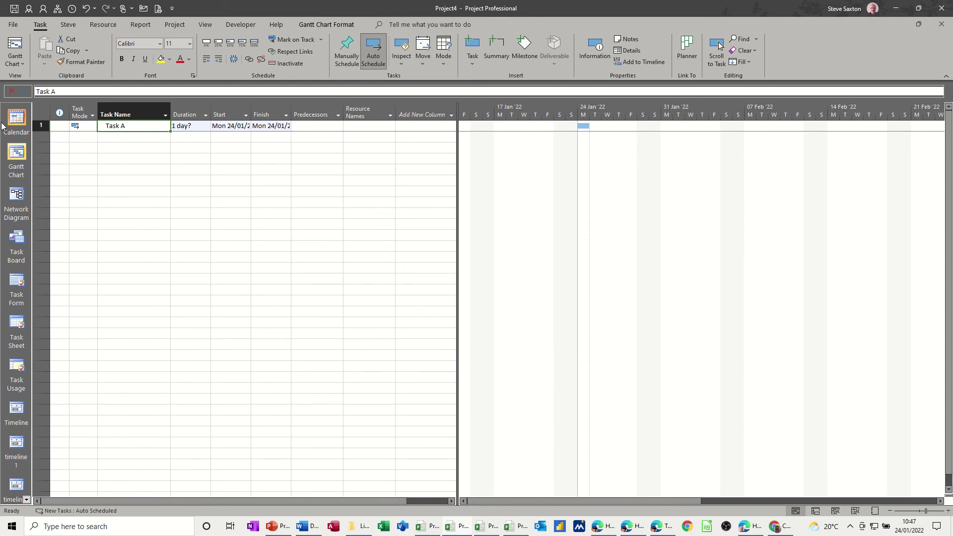
right_click(1, 126)
click(22, 371)
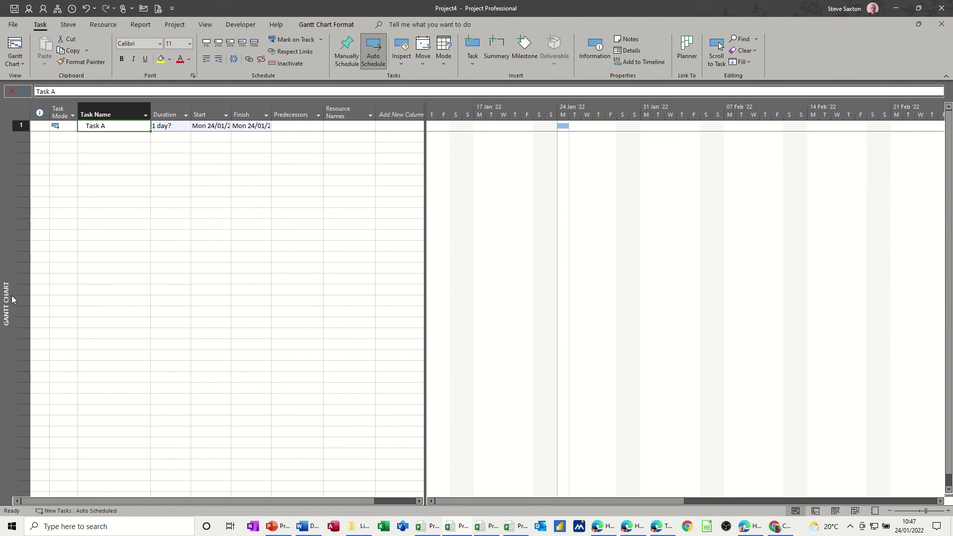
right_click(3, 220)
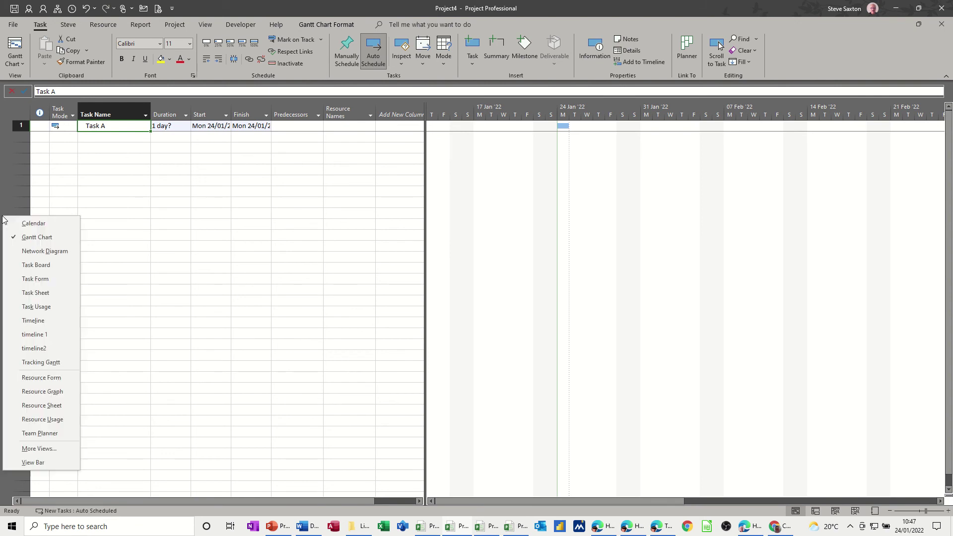
click(27, 464)
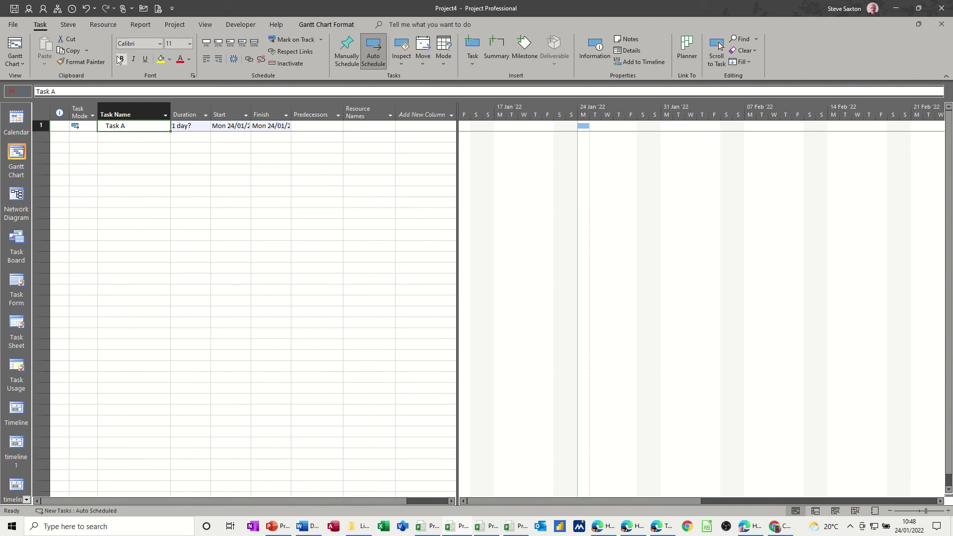
Apply the Multiple Baselines Gantt view from the More Views list
click(207, 24)
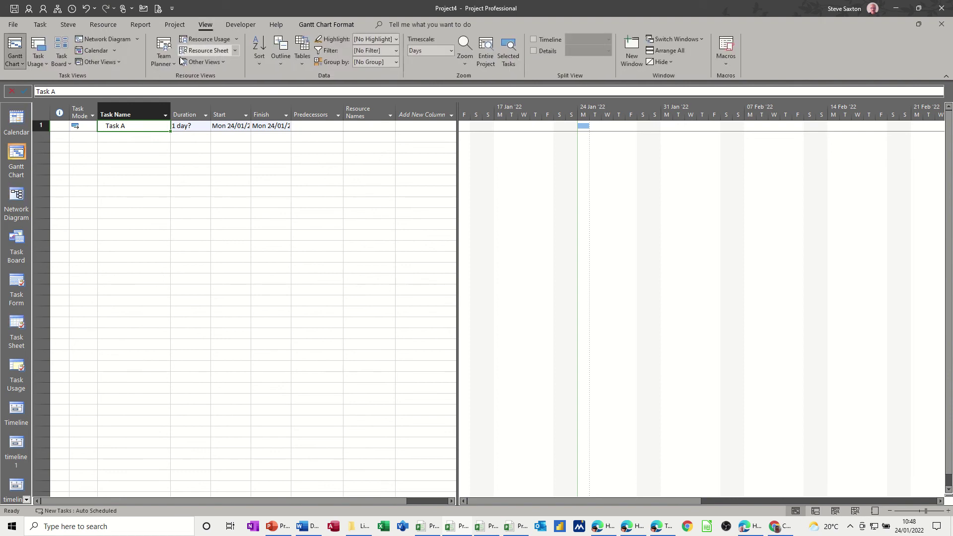
click(220, 62)
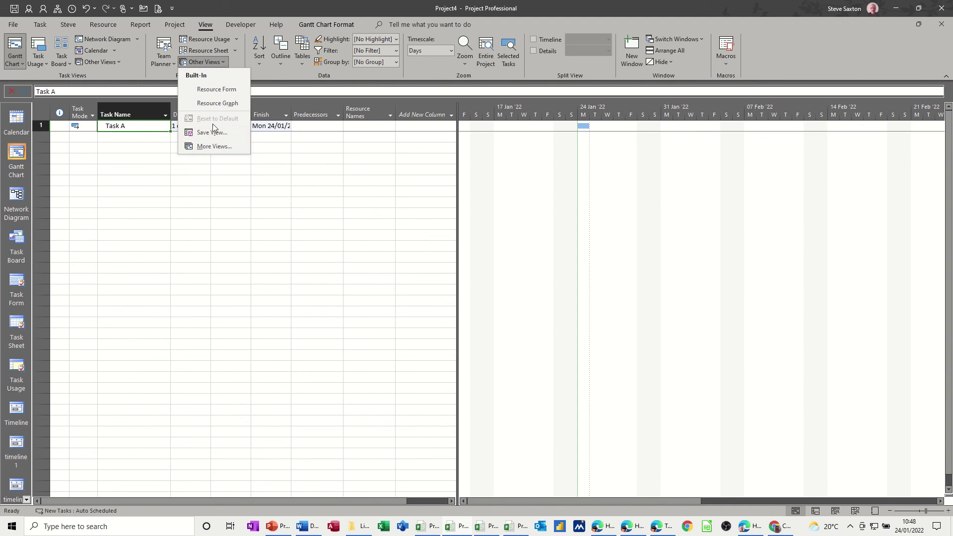
click(217, 148)
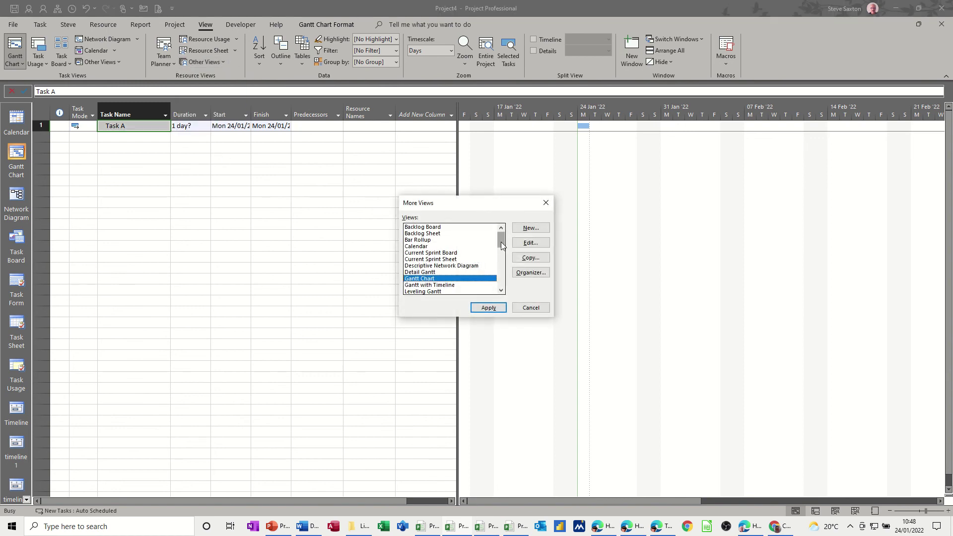
drag(501, 242, 502, 253)
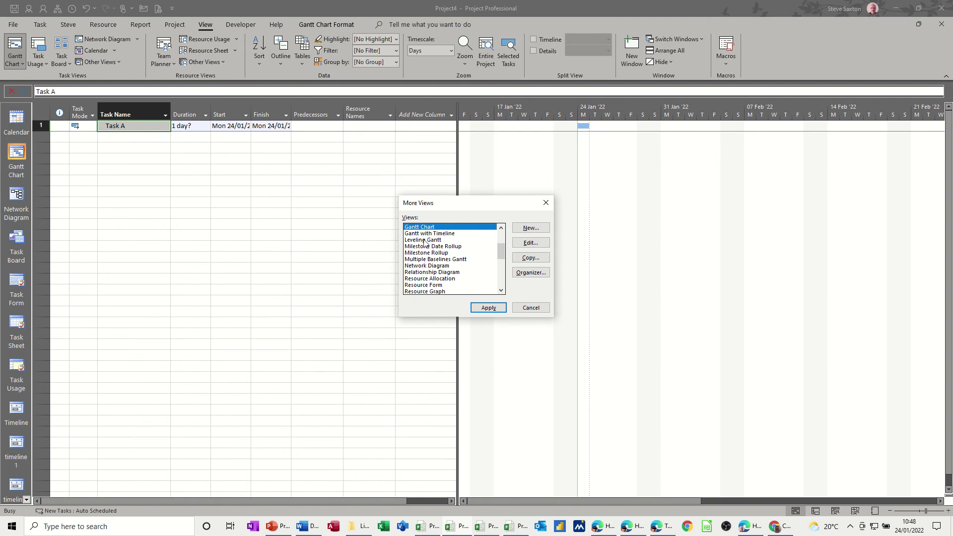
click(416, 260)
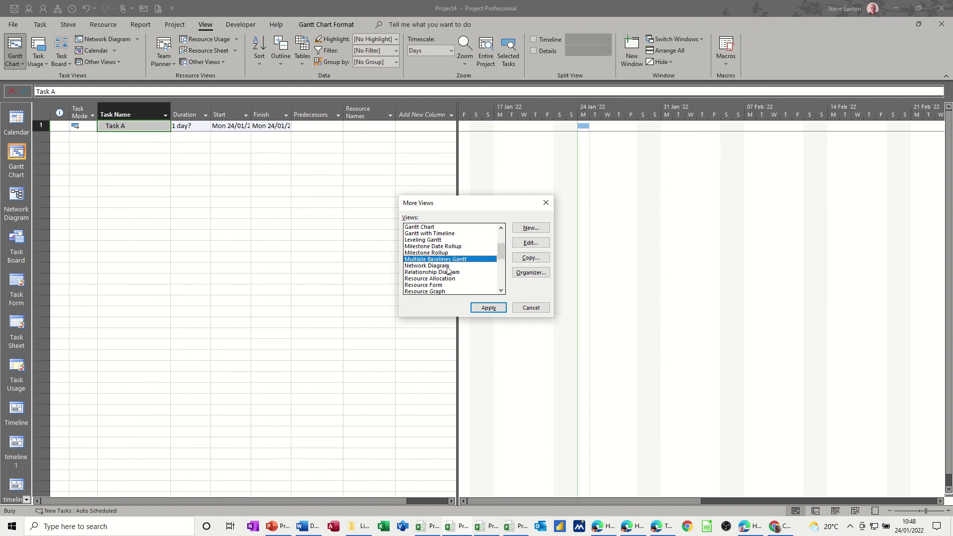
click(486, 308)
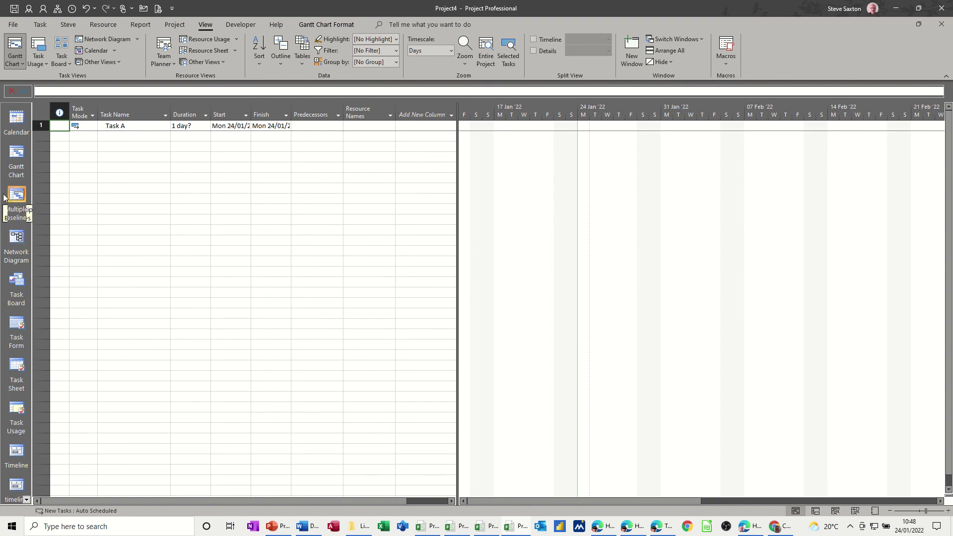
Try deleting Multiple Baselines Gantt from Project4 in the Organizer, then dismiss the view-in-use warning
click(222, 64)
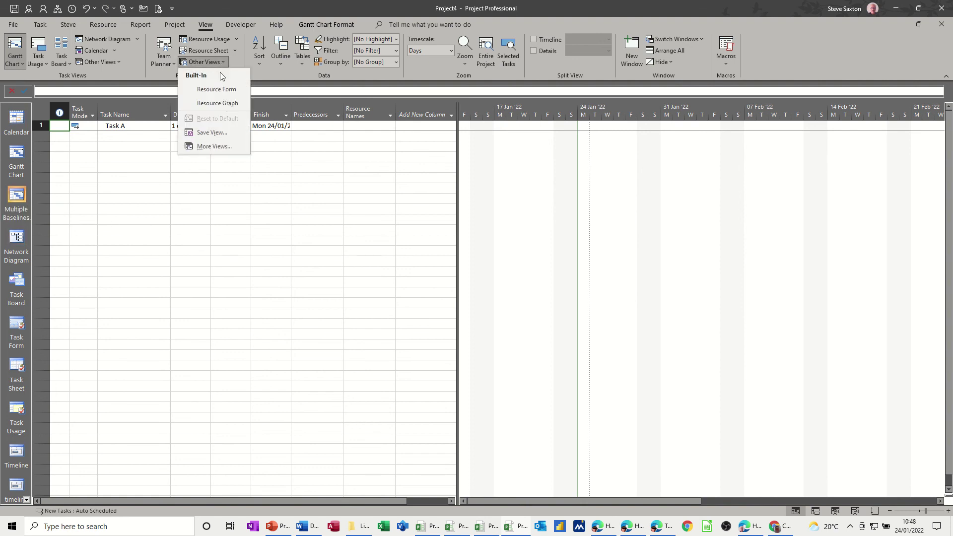
click(217, 141)
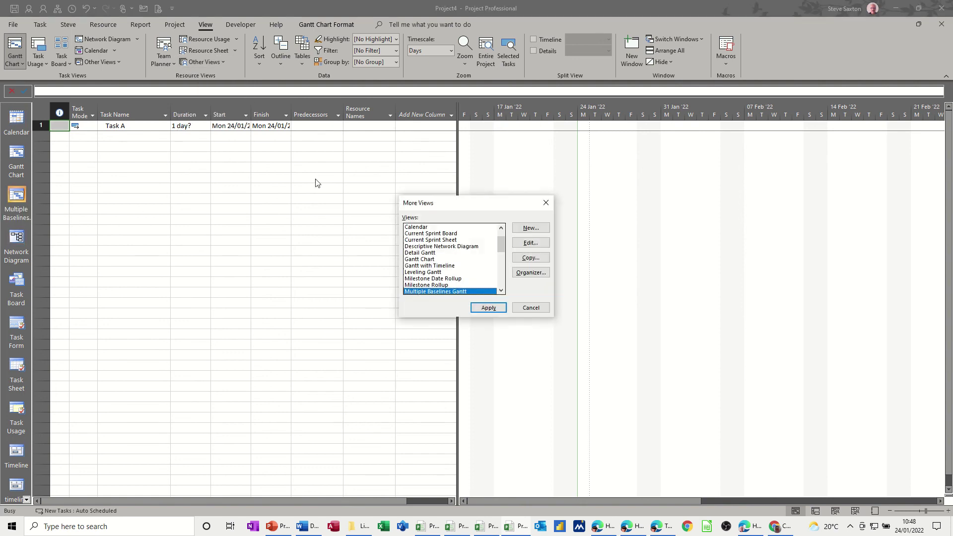
click(530, 273)
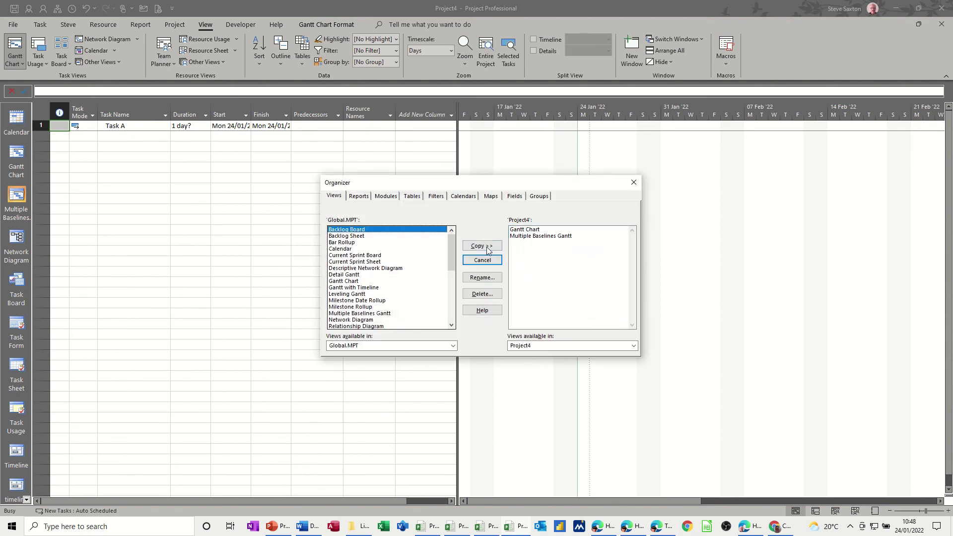
click(527, 236)
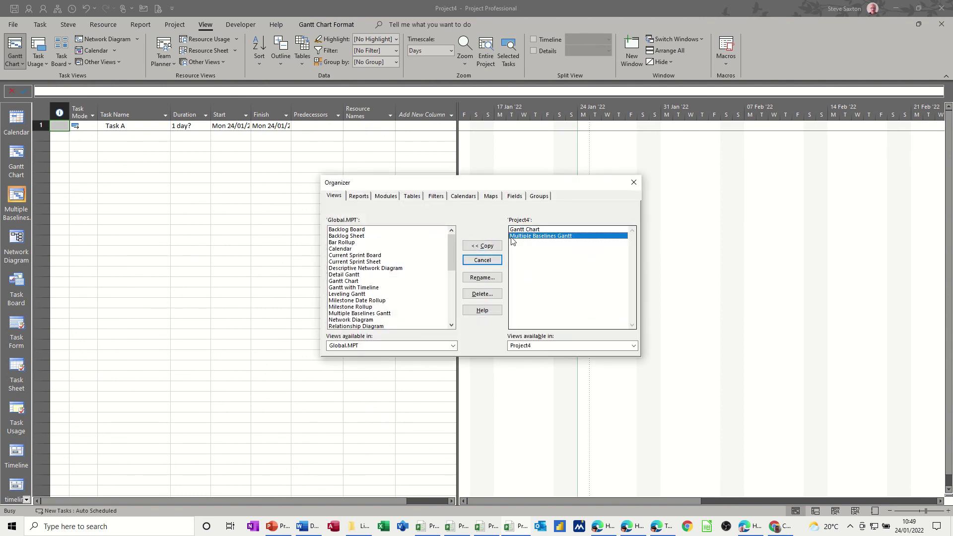
click(485, 295)
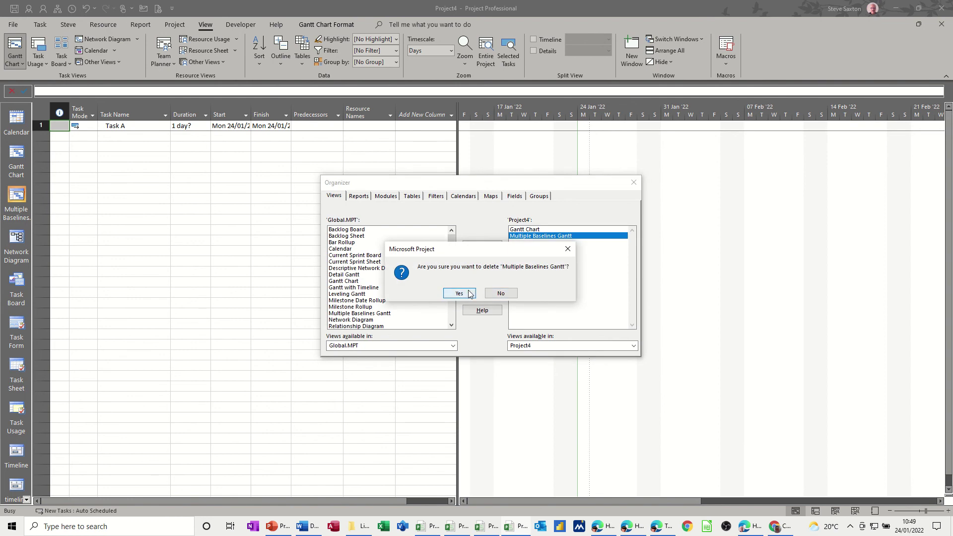
click(459, 294)
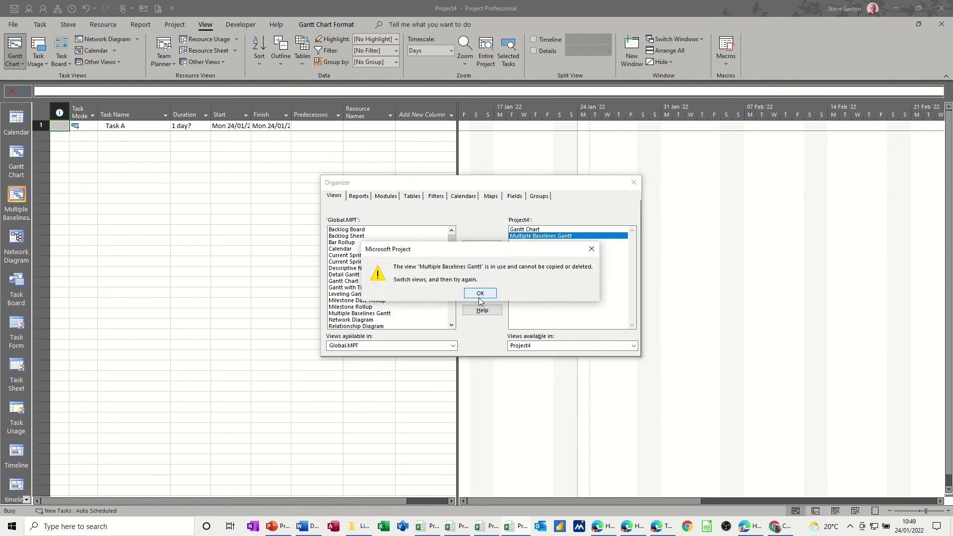
click(478, 296)
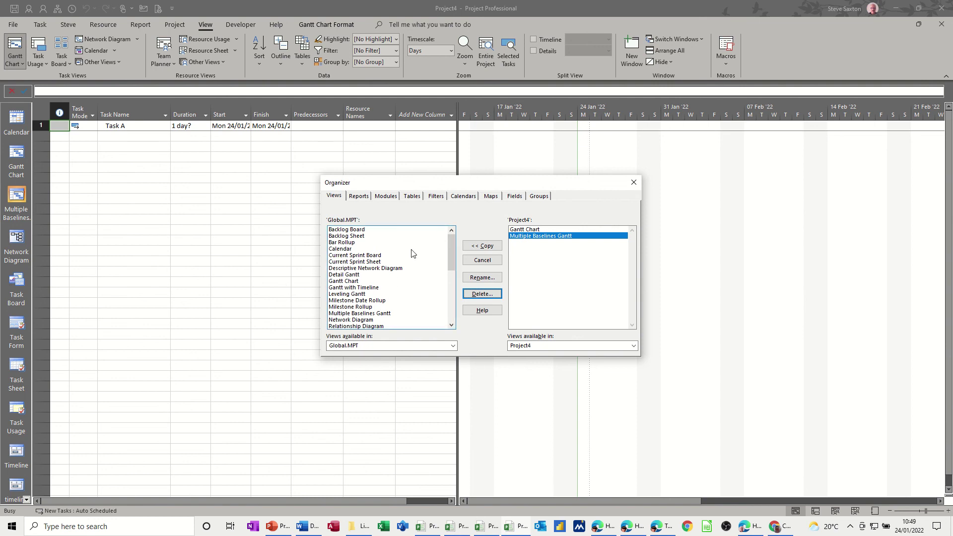
click(633, 182)
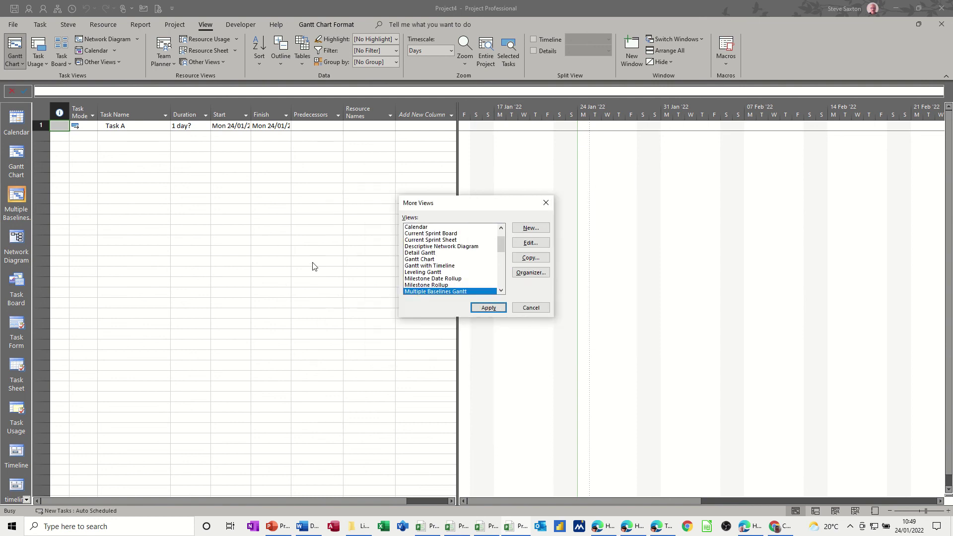
Switch back to Gantt Chart, then delete Multiple Baselines Gantt from Project4 via the Organizer
click(531, 308)
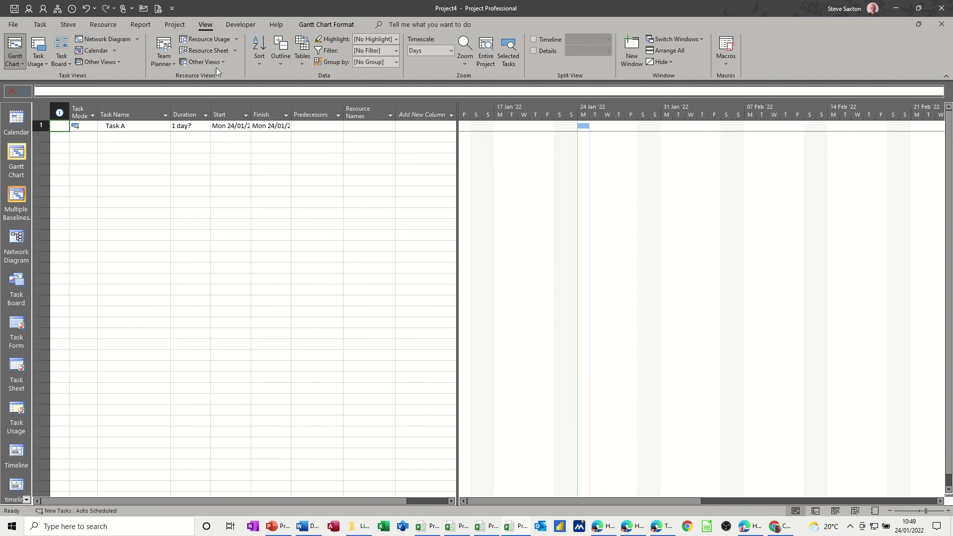
click(223, 62)
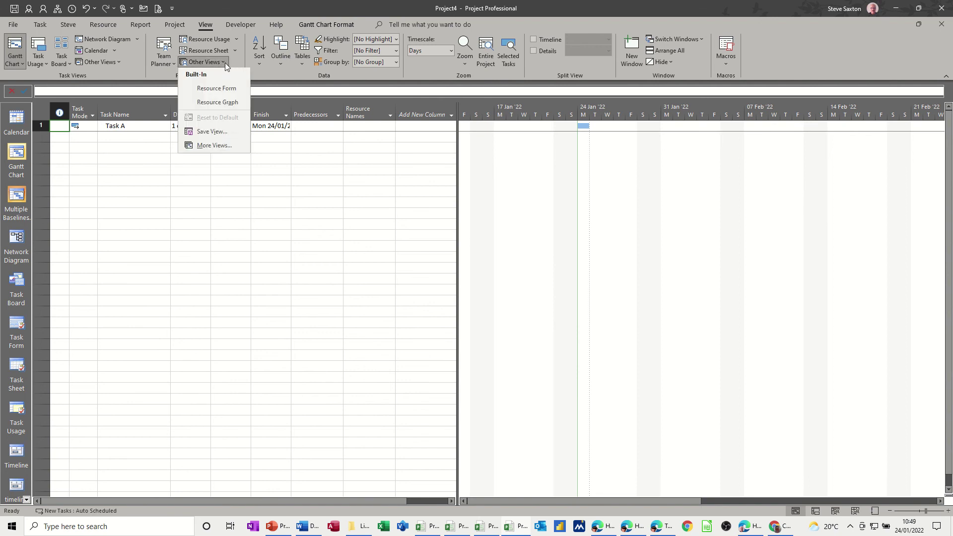
click(216, 145)
click(515, 274)
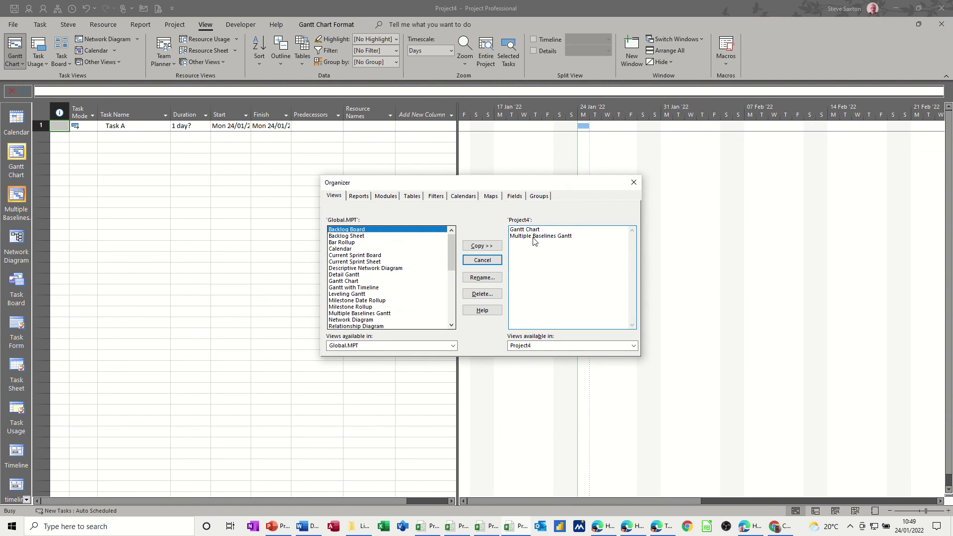
click(533, 241)
click(486, 297)
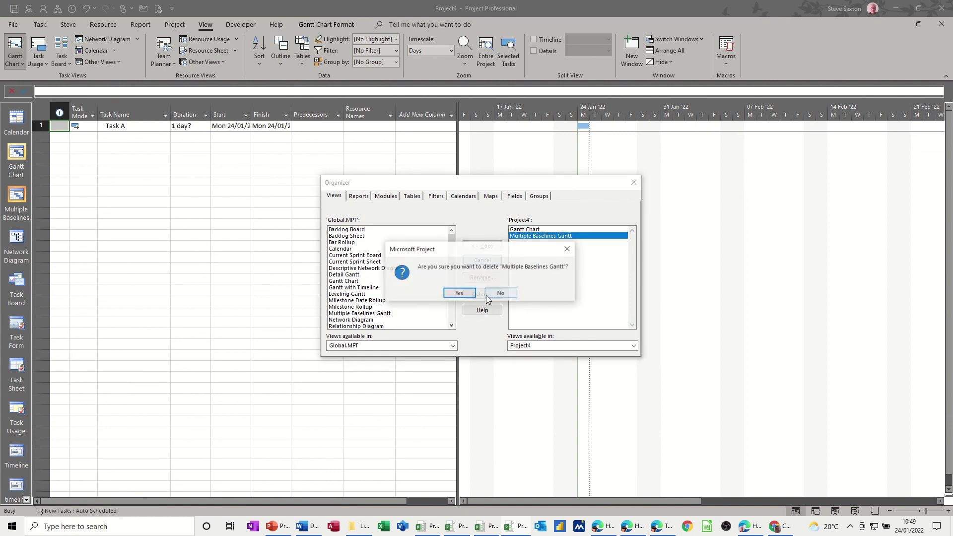
click(458, 293)
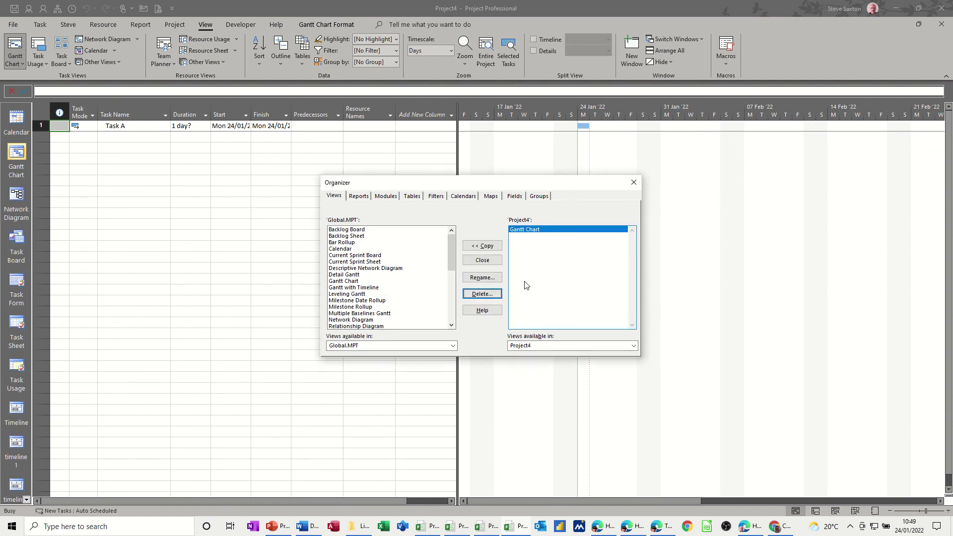
click(634, 182)
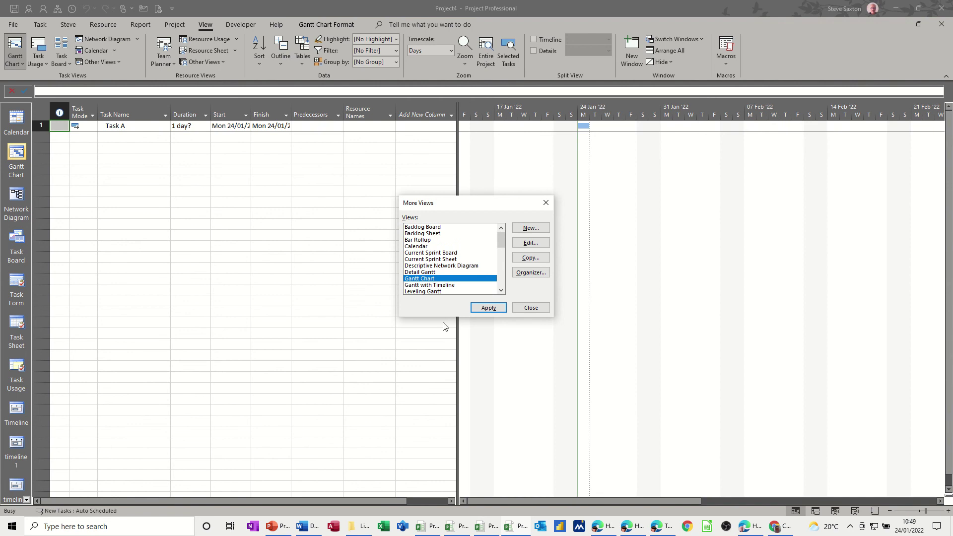
click(529, 307)
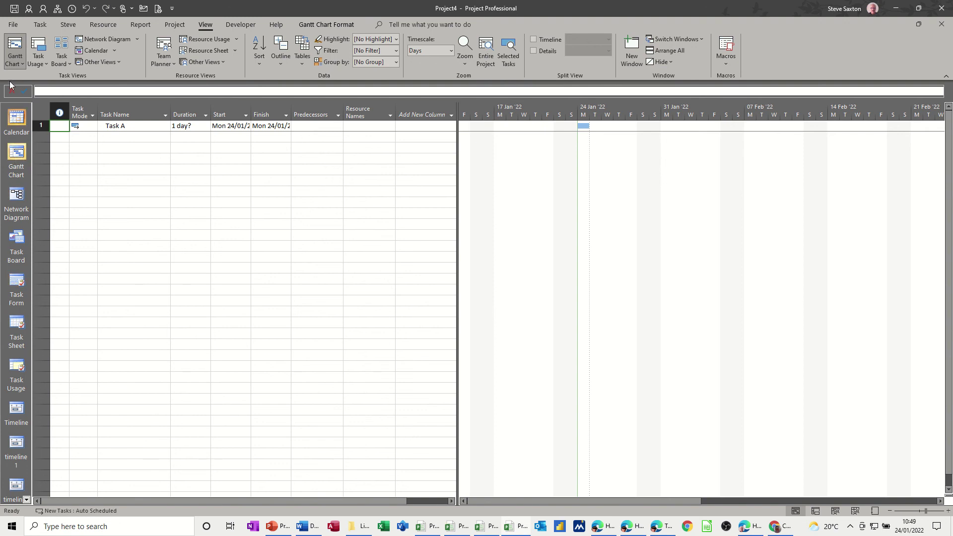
Check the Gantt Chart and Team Planner view lists to confirm Multiple Baselines Gantt is gone
click(21, 64)
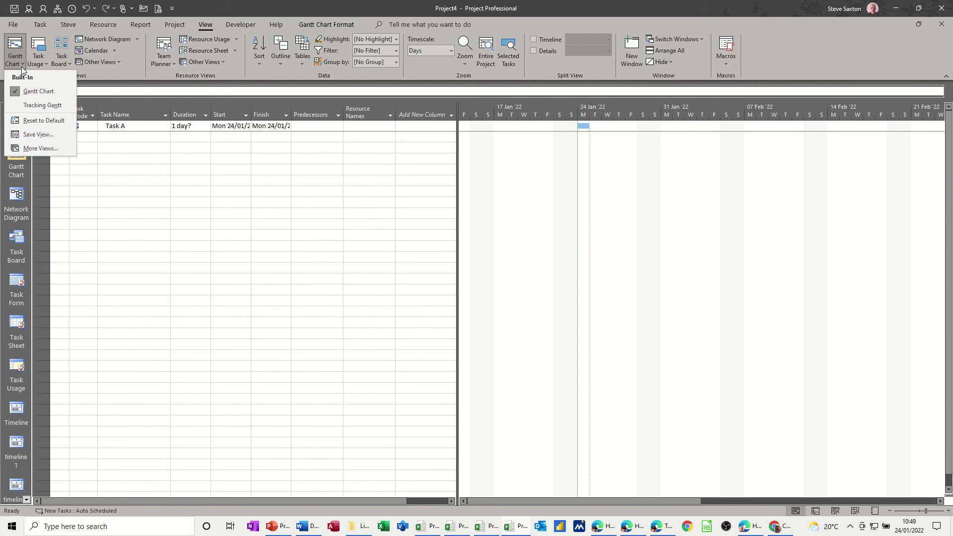
click(40, 26)
click(15, 58)
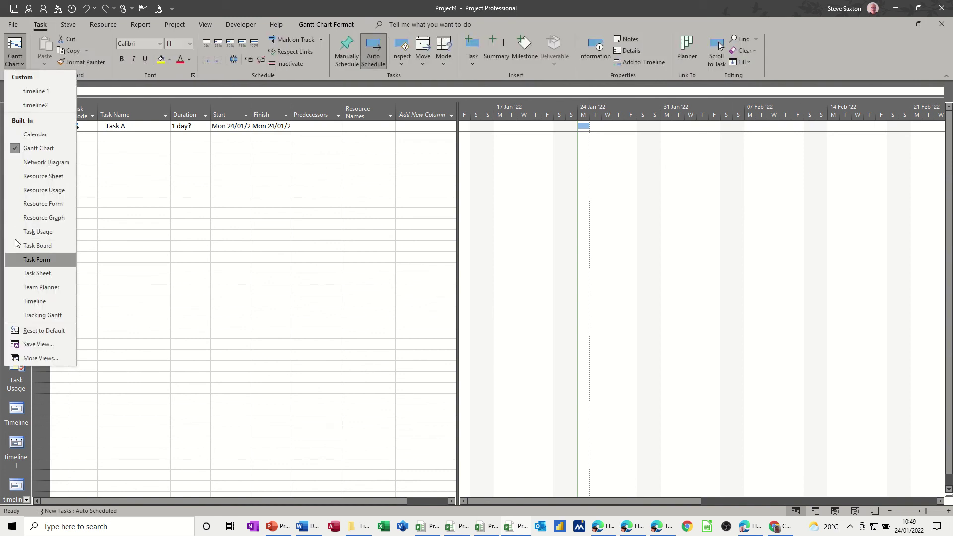
click(102, 25)
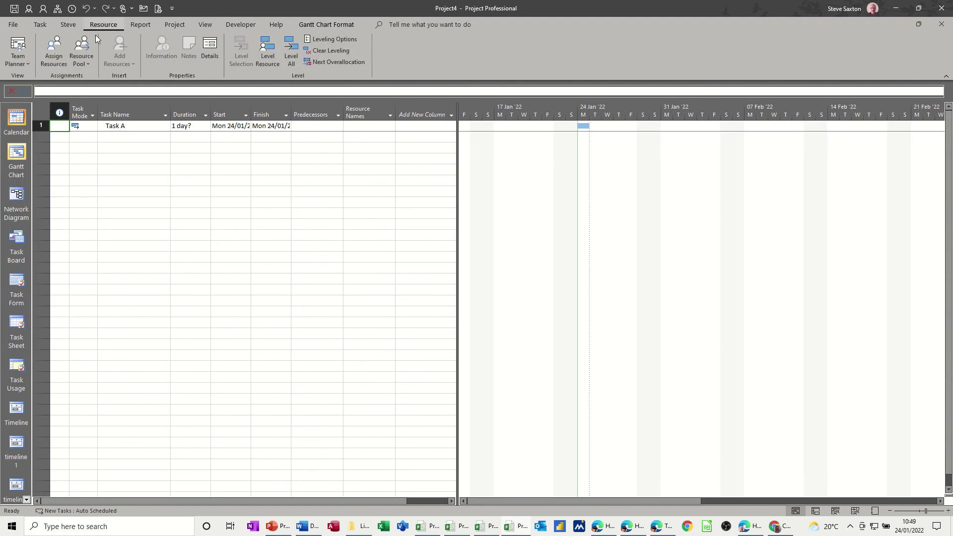
click(28, 58)
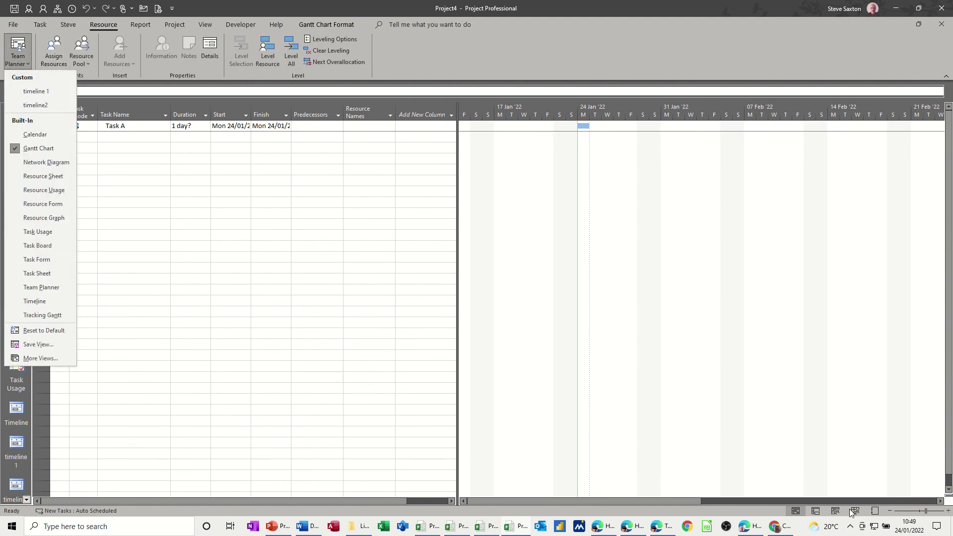
click(794, 513)
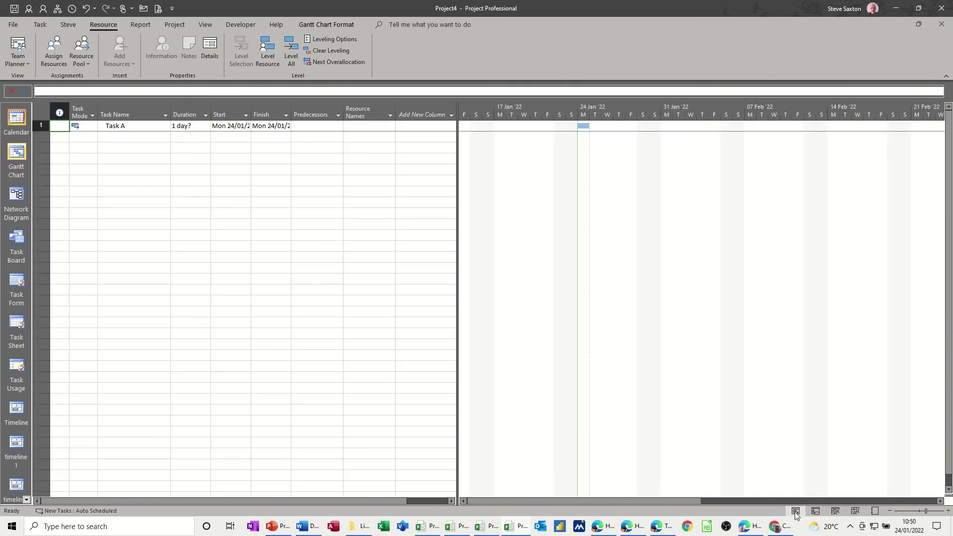